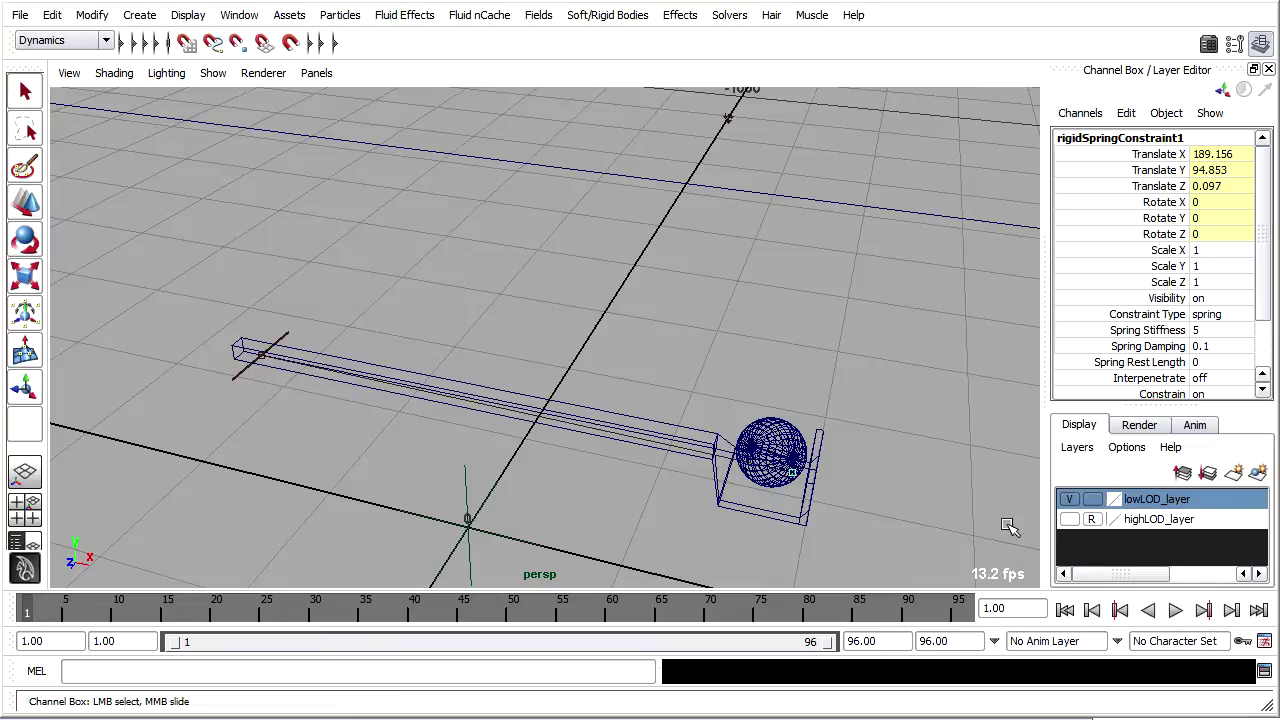
- Move the spring constraint up and over to just above the crossbar, at about X -107 and Y 413
{"action": "middle_click_drag", "start_coordinate": [862, 457], "coordinate": [680, 420], "text": "alt"}
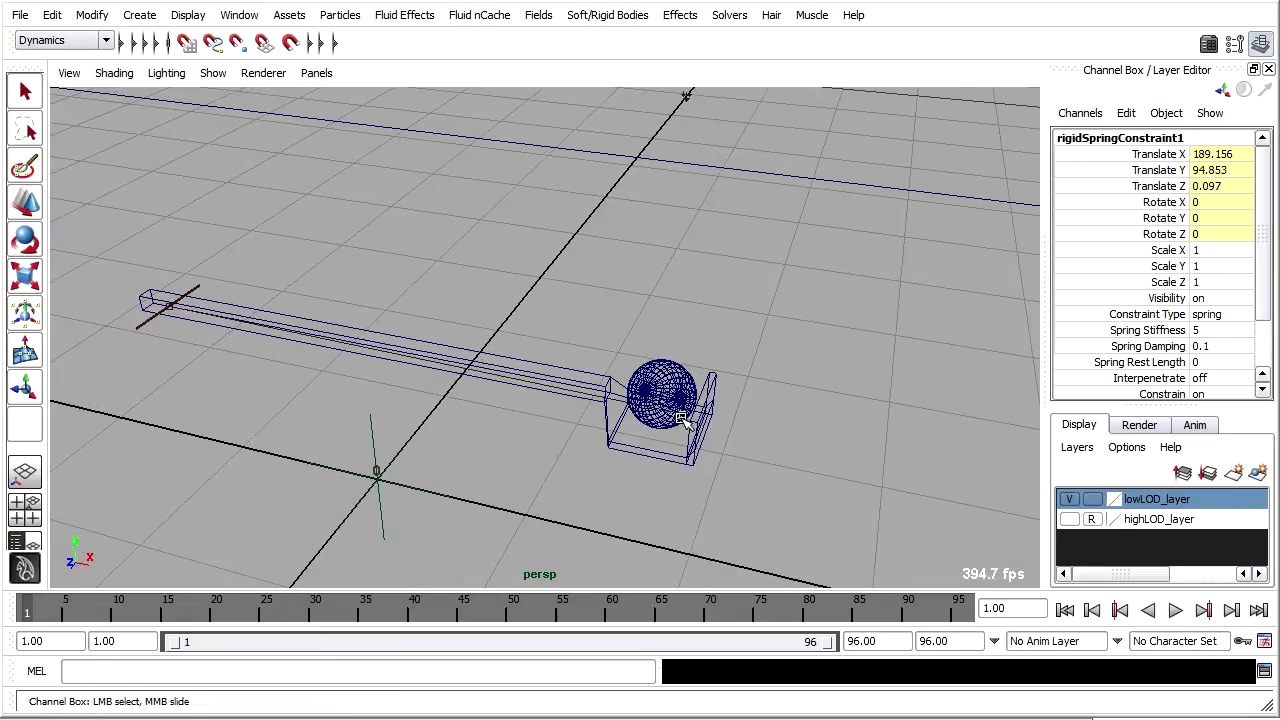
{"action": "left_click", "coordinate": [28, 203]}
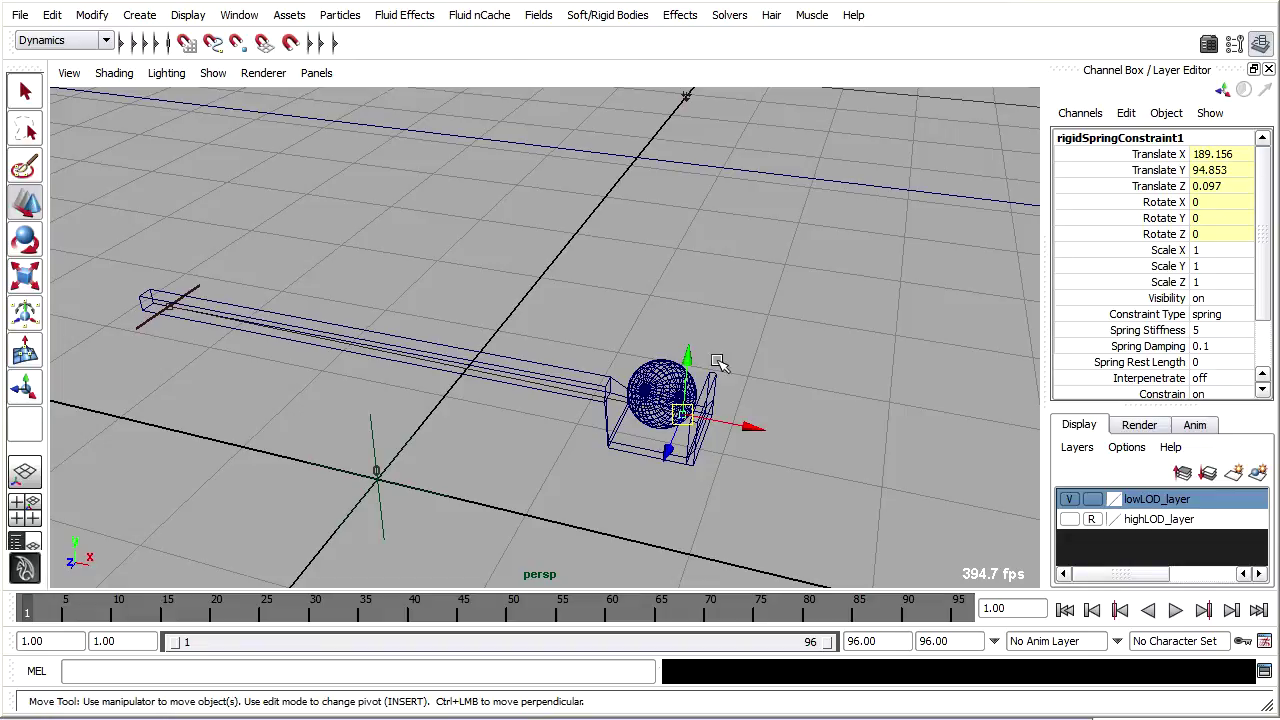
{"action": "left_click_drag", "start_coordinate": [686, 364], "coordinate": [691, 185]}
{"action": "left_click_drag", "start_coordinate": [858, 368], "coordinate": [814, 366], "text": "alt"}
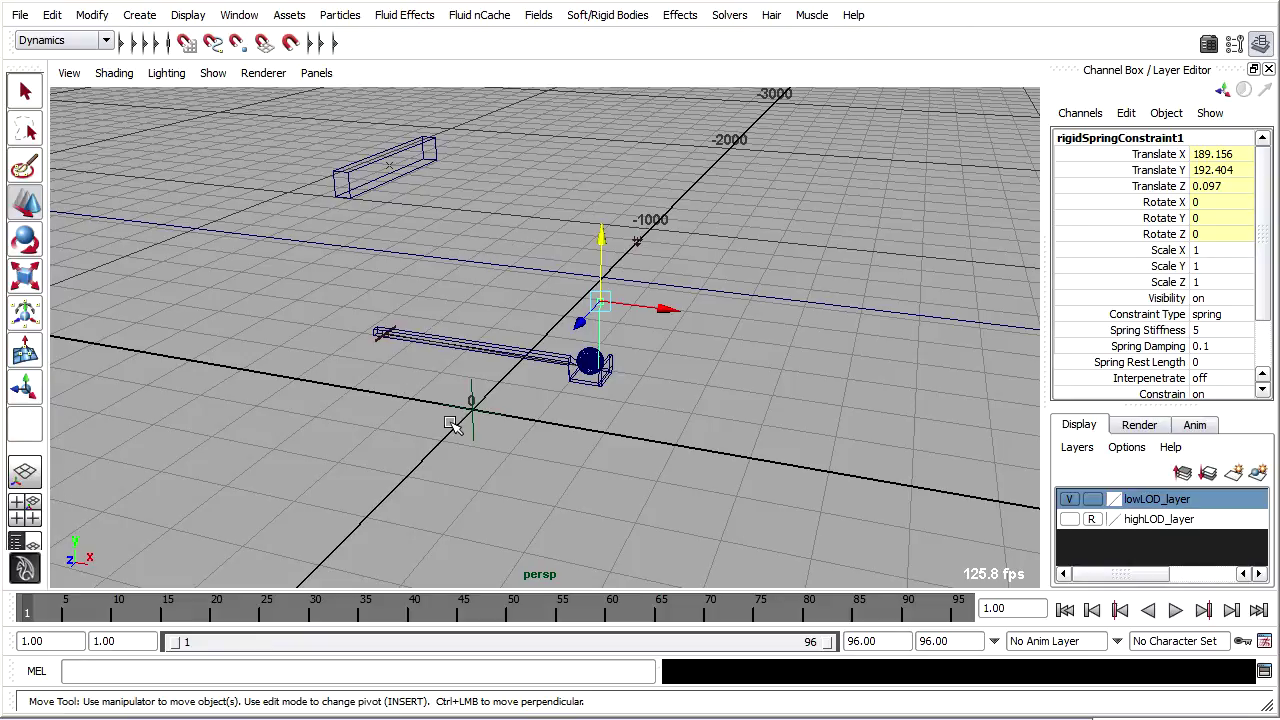
{"action": "key", "text": "space"}
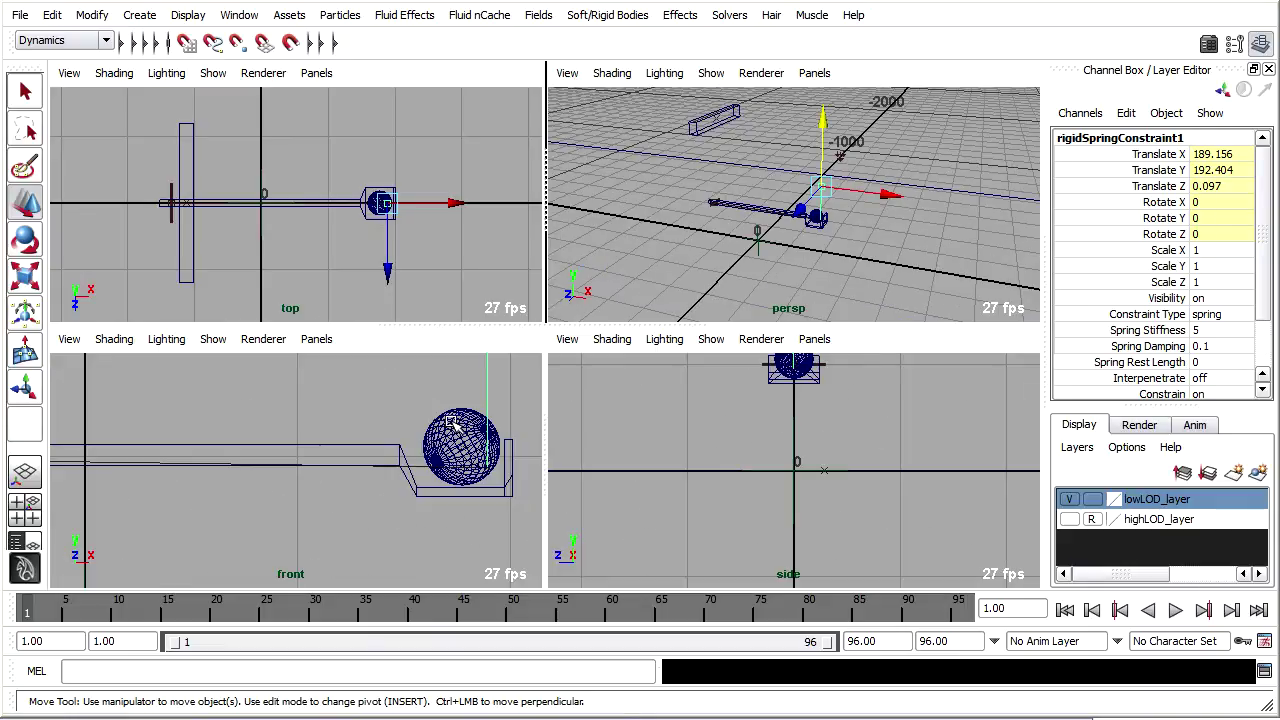
{"action": "scroll", "coordinate": [449, 417], "scroll_direction": "down", "scroll_amount": 8}
{"action": "middle_click_drag", "start_coordinate": [437, 408], "coordinate": [463, 471], "text": "alt"}
{"action": "left_click_drag", "start_coordinate": [360, 491], "coordinate": [243, 413]}
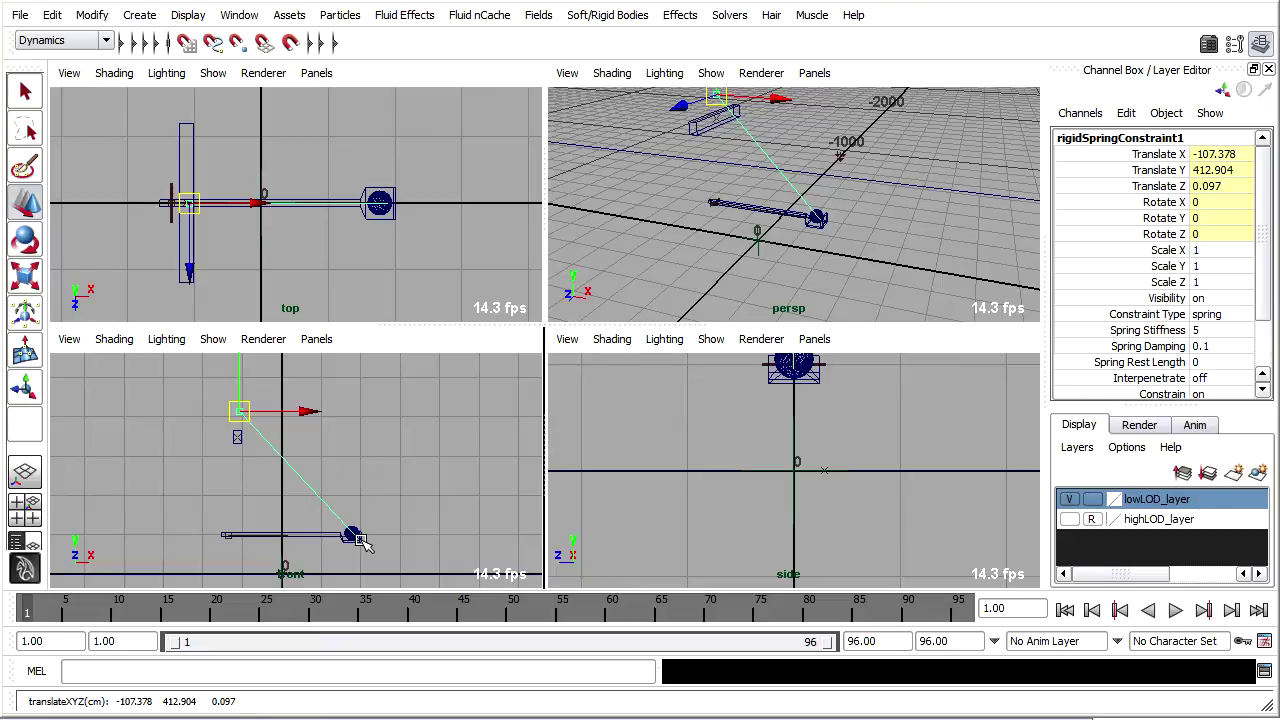
- Play the catapult simulation in the full perspective view and return to frame 1
{"action": "middle_click", "coordinate": [645, 270]}
{"action": "key", "text": "space"}
{"action": "left_click_drag", "start_coordinate": [649, 271], "coordinate": [937, 440], "text": "alt"}
{"action": "left_click", "coordinate": [1120, 611]}
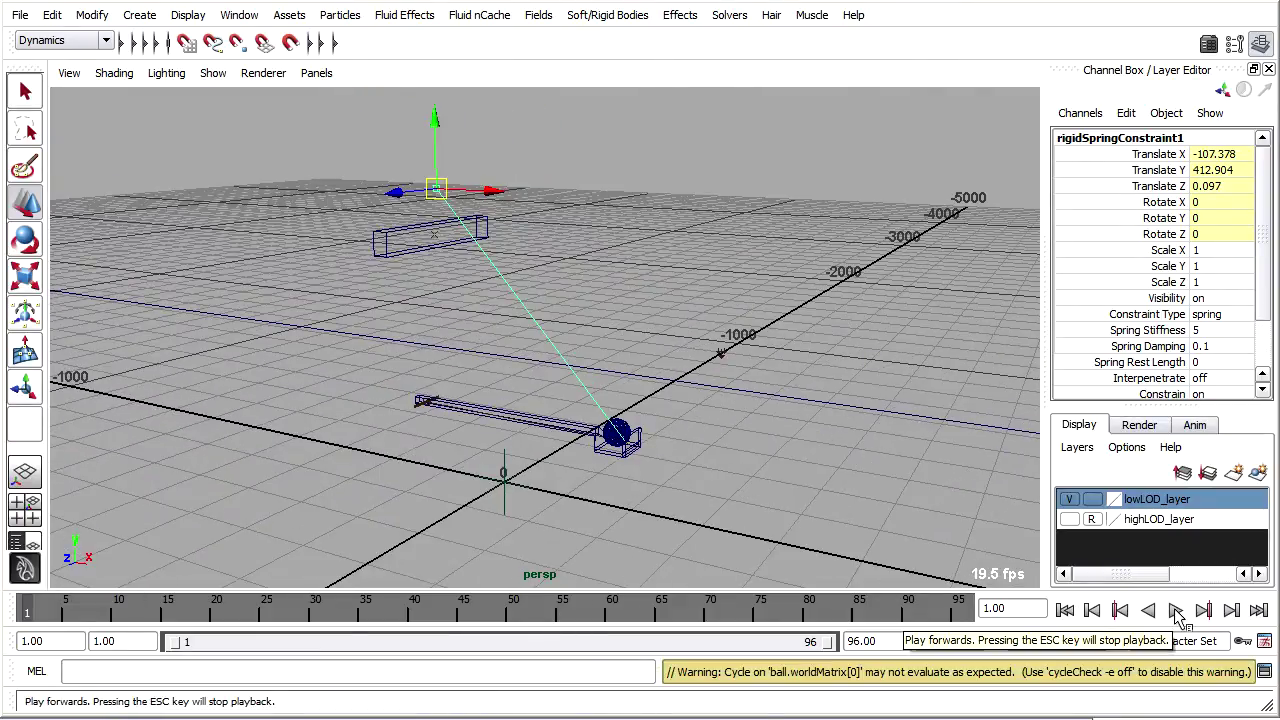
{"action": "left_click", "coordinate": [1176, 611]}
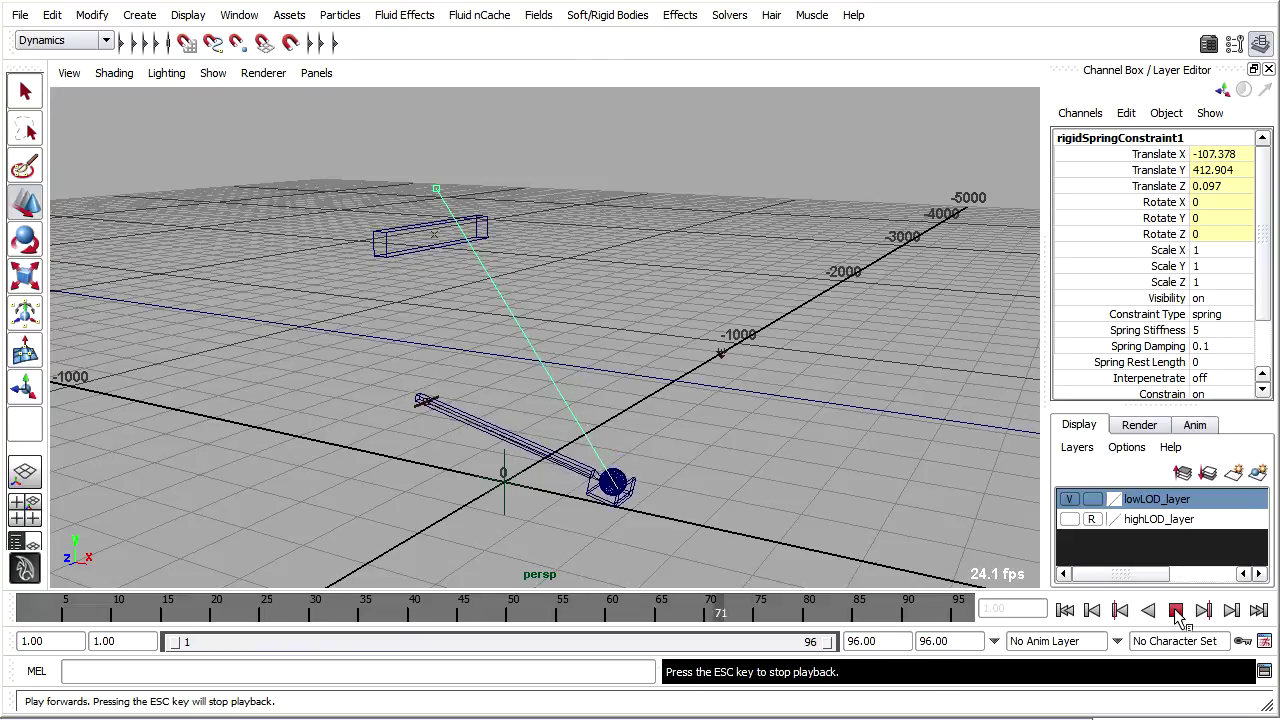
{"action": "left_click", "coordinate": [1176, 611]}
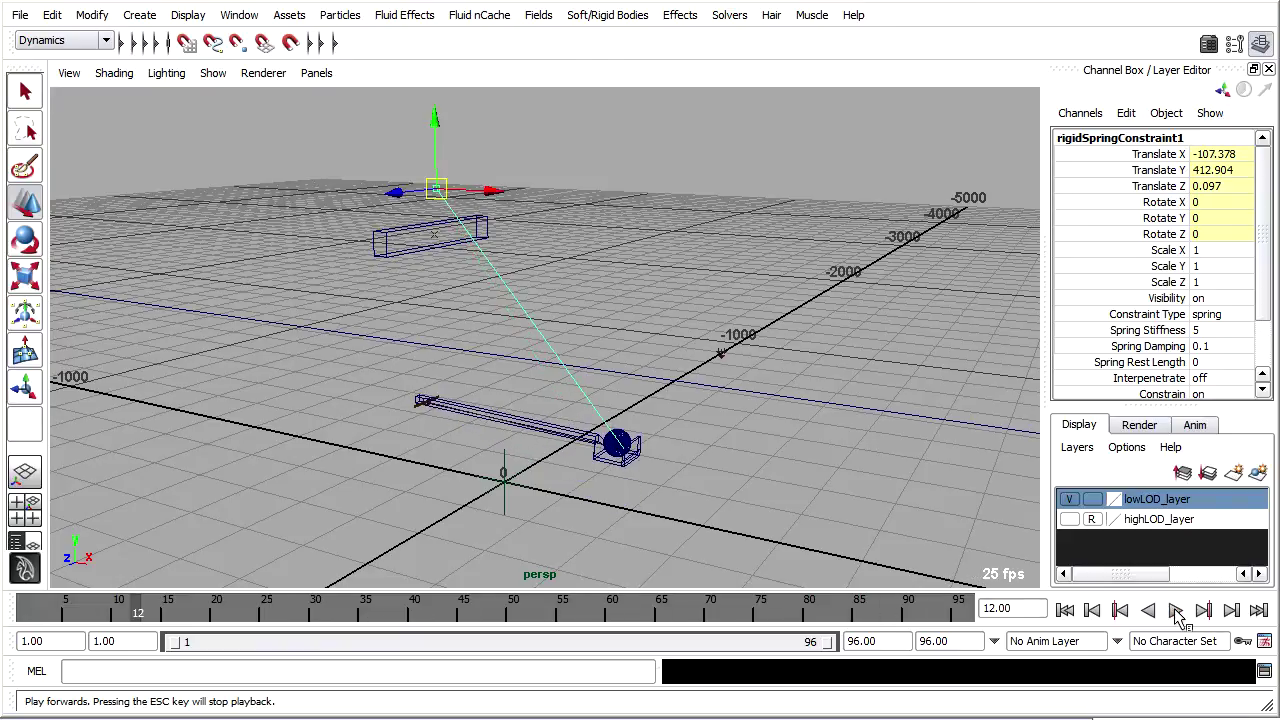
{"action": "left_click", "coordinate": [1066, 611]}
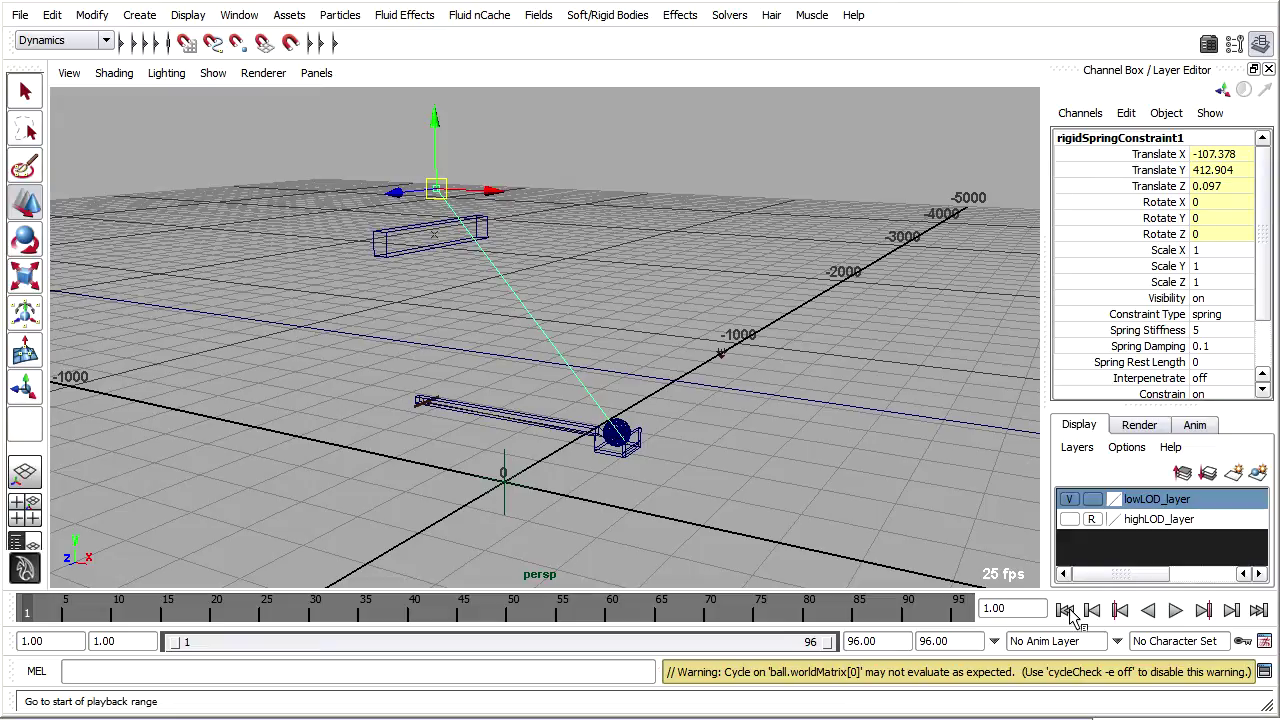
- Set the spring constraint's stiffness to 50 and play the simulation to test the throw
{"action": "double_click", "coordinate": [1208, 331]}
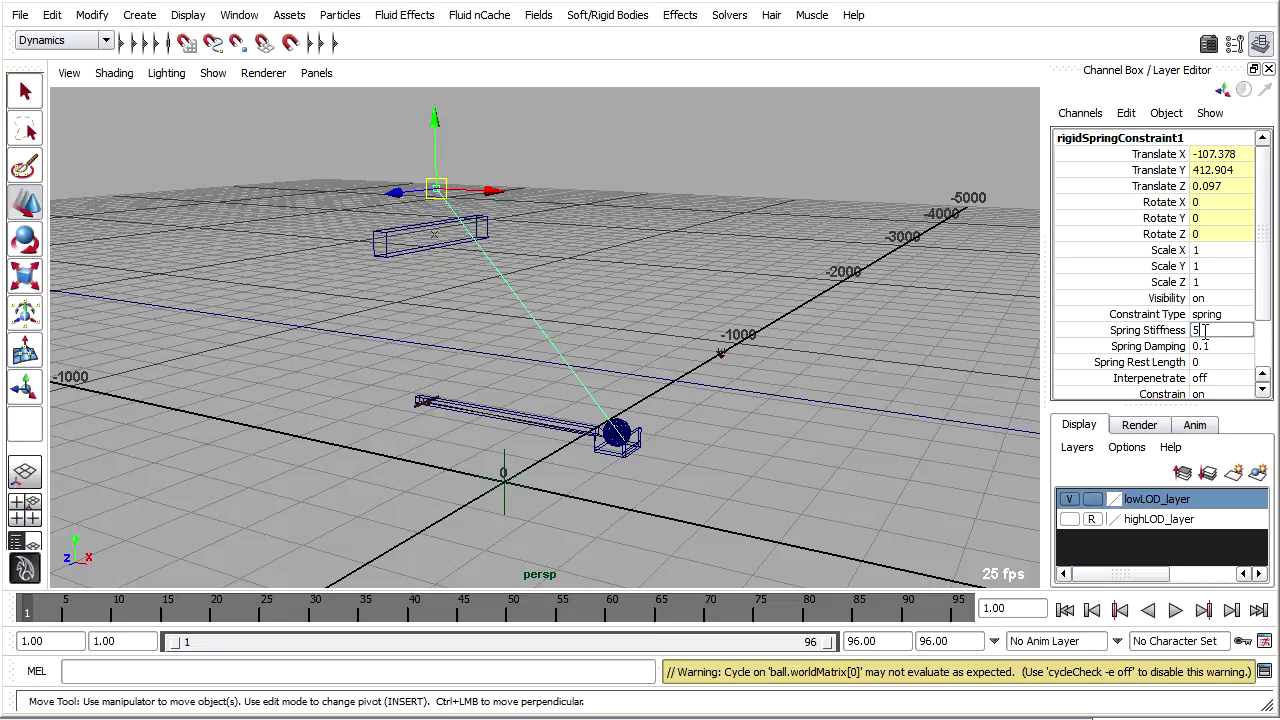
{"action": "type", "text": "50"}
{"action": "key", "text": "Return"}
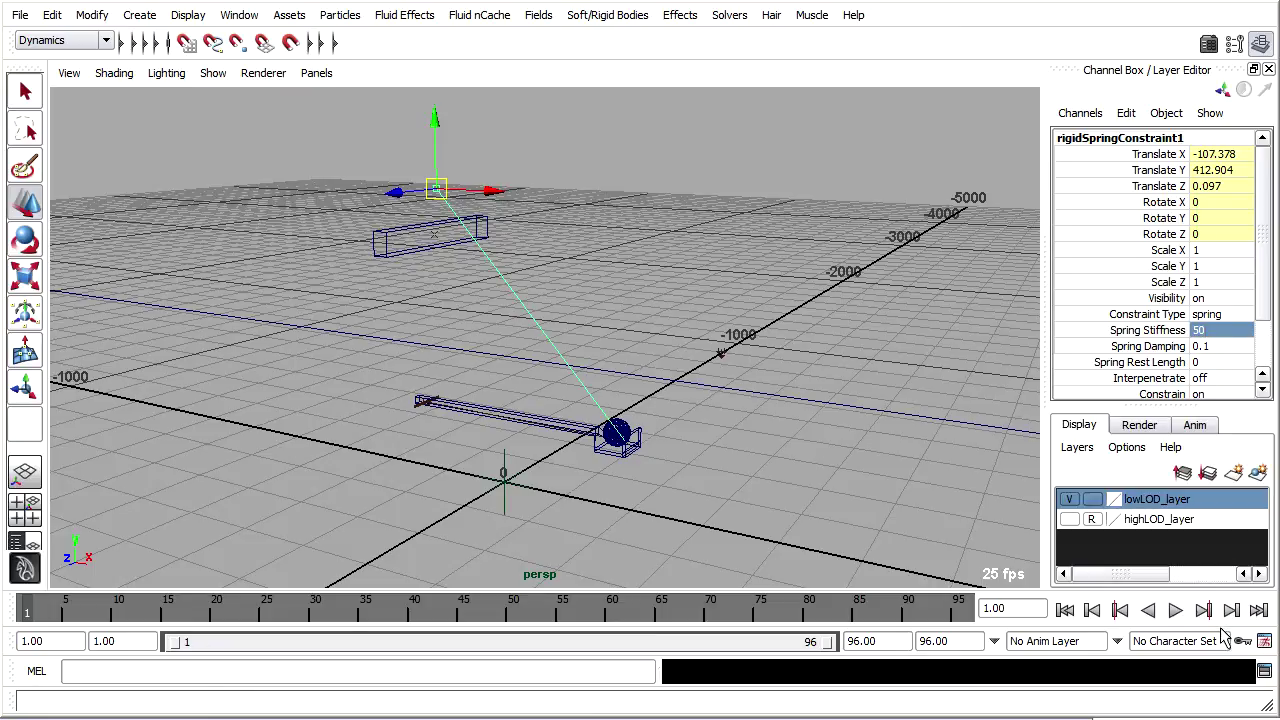
{"action": "left_click", "coordinate": [1176, 610]}
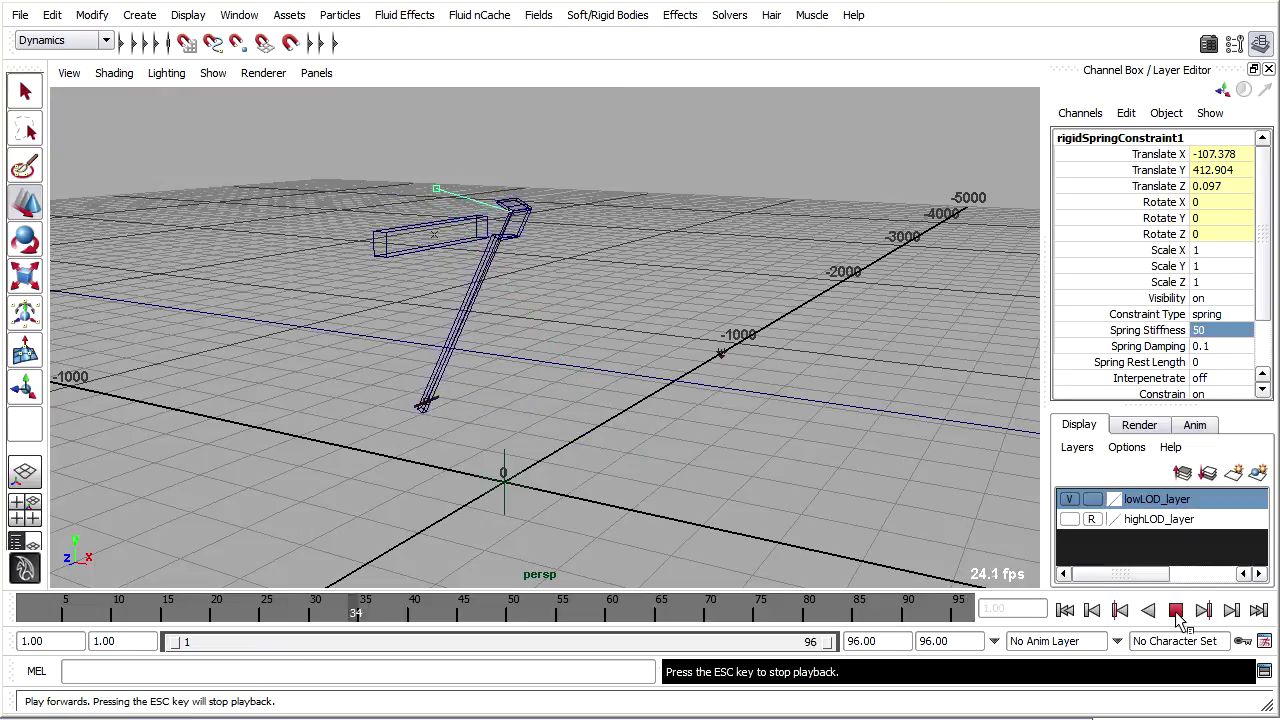
{"action": "left_click", "coordinate": [1176, 610]}
- Switch the perspective view to shaded display and replay the simulation from frame 1, rewinding at the end
{"action": "left_click_drag", "start_coordinate": [903, 483], "coordinate": [817, 492], "text": "alt"}
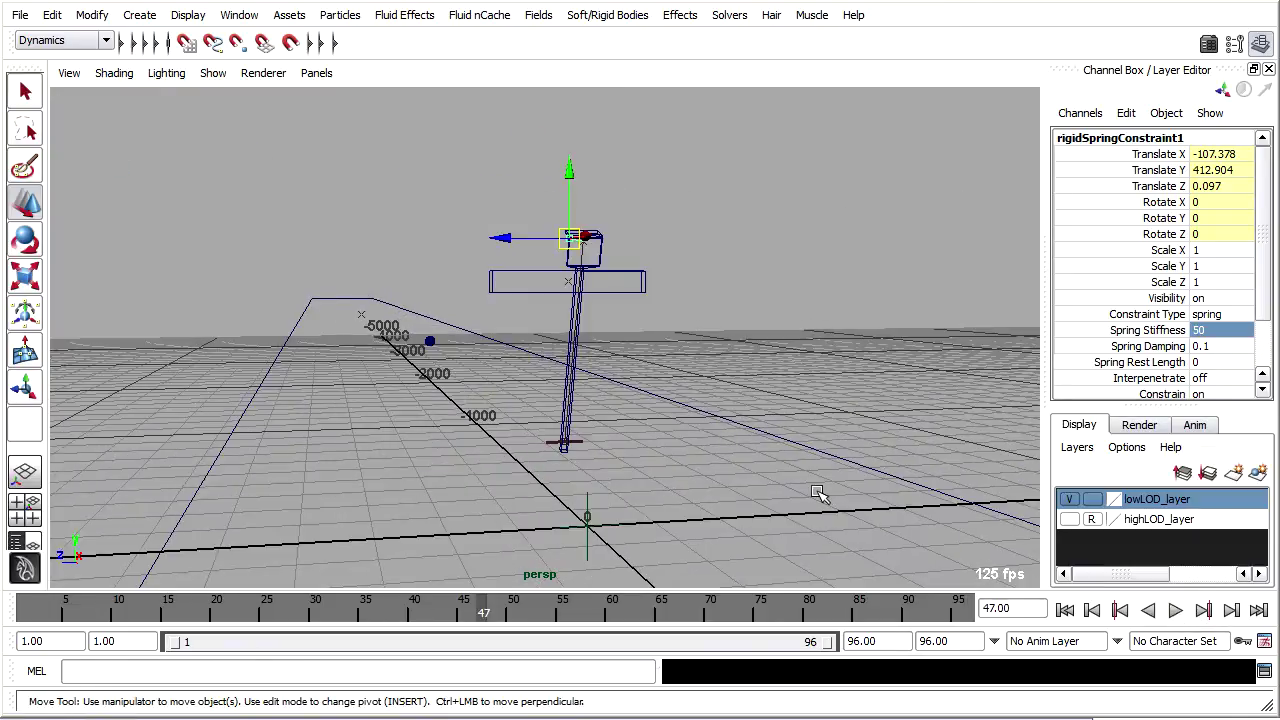
{"action": "key", "text": "5"}
{"action": "left_click", "coordinate": [1065, 610]}
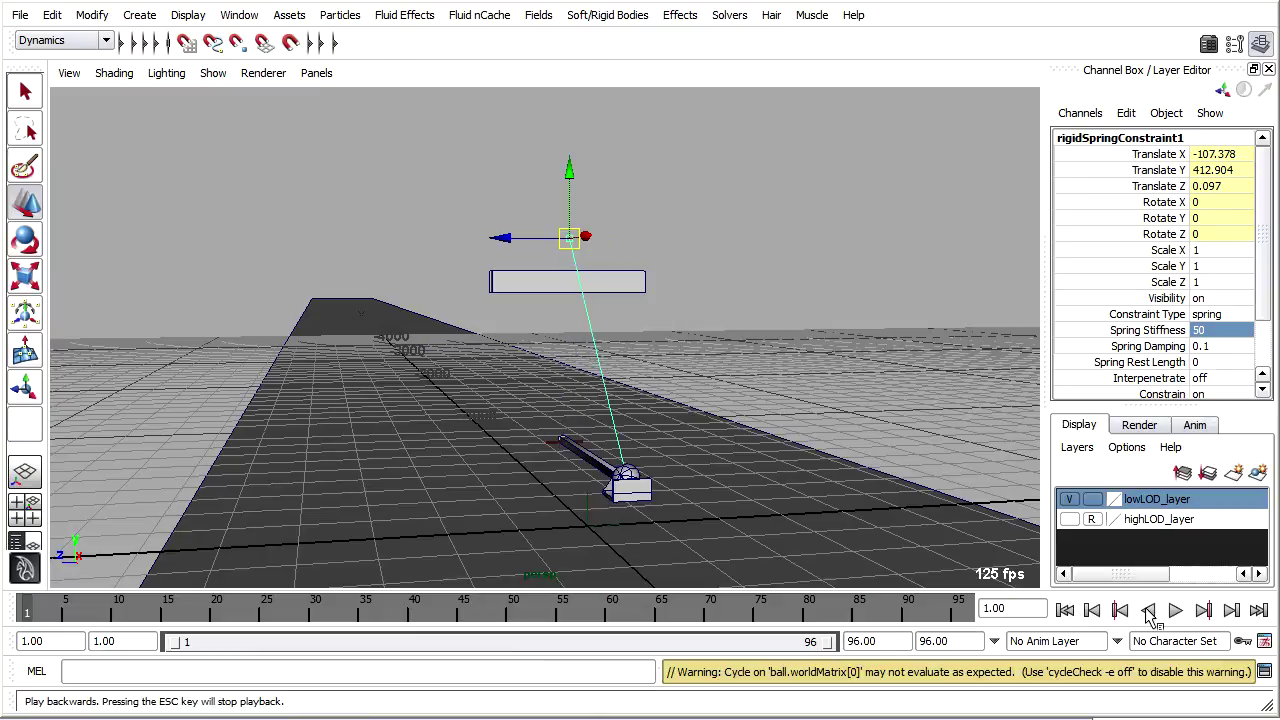
{"action": "left_click", "coordinate": [1180, 611]}
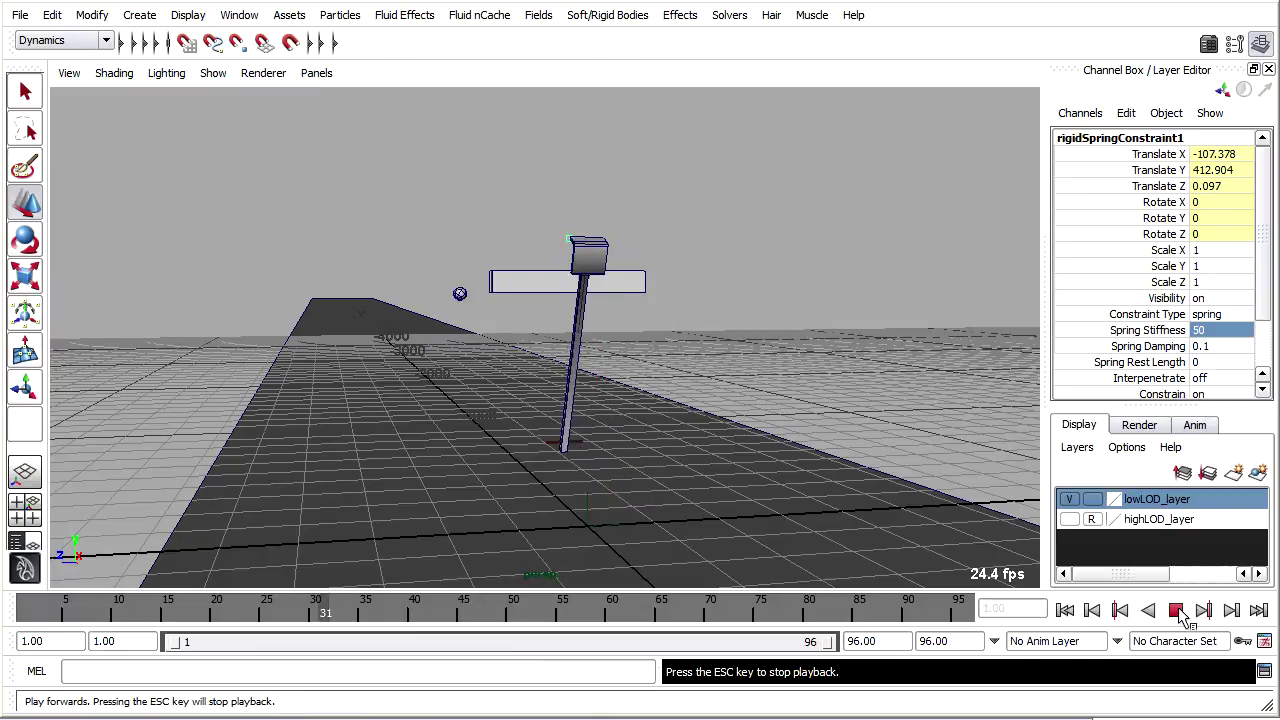
{"action": "left_click", "coordinate": [1178, 611]}
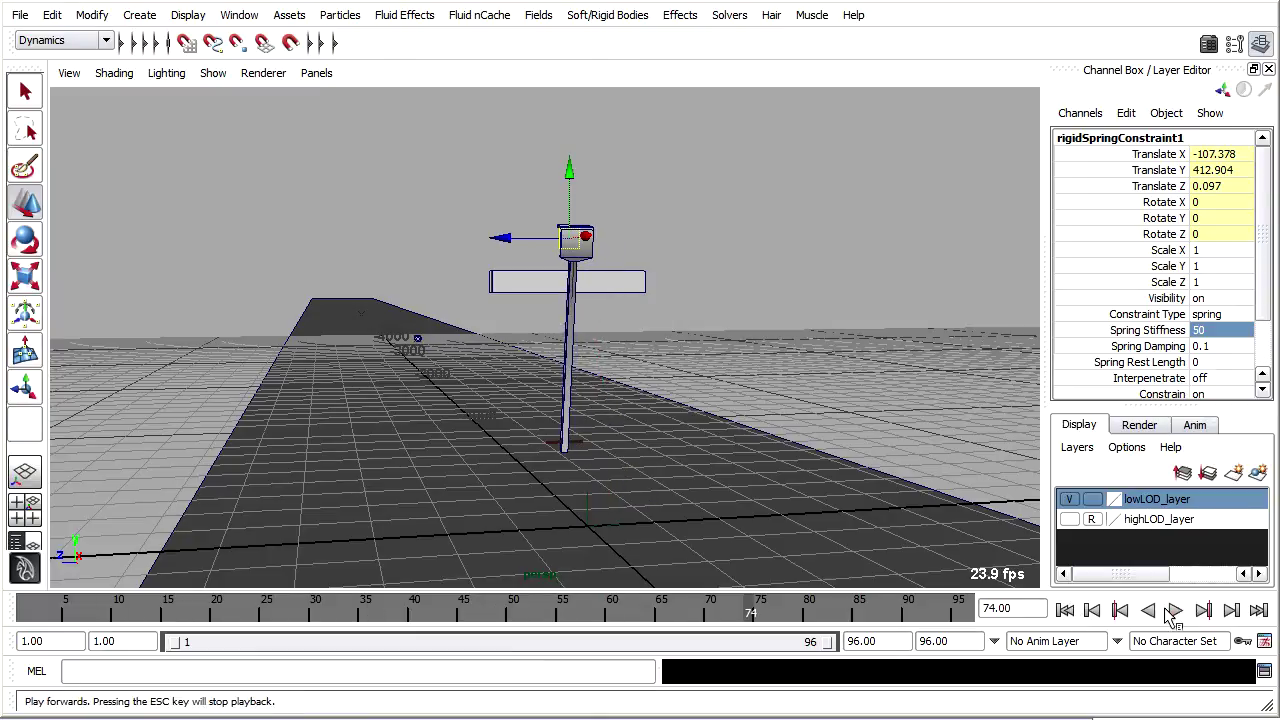
{"action": "left_click", "coordinate": [1075, 610]}
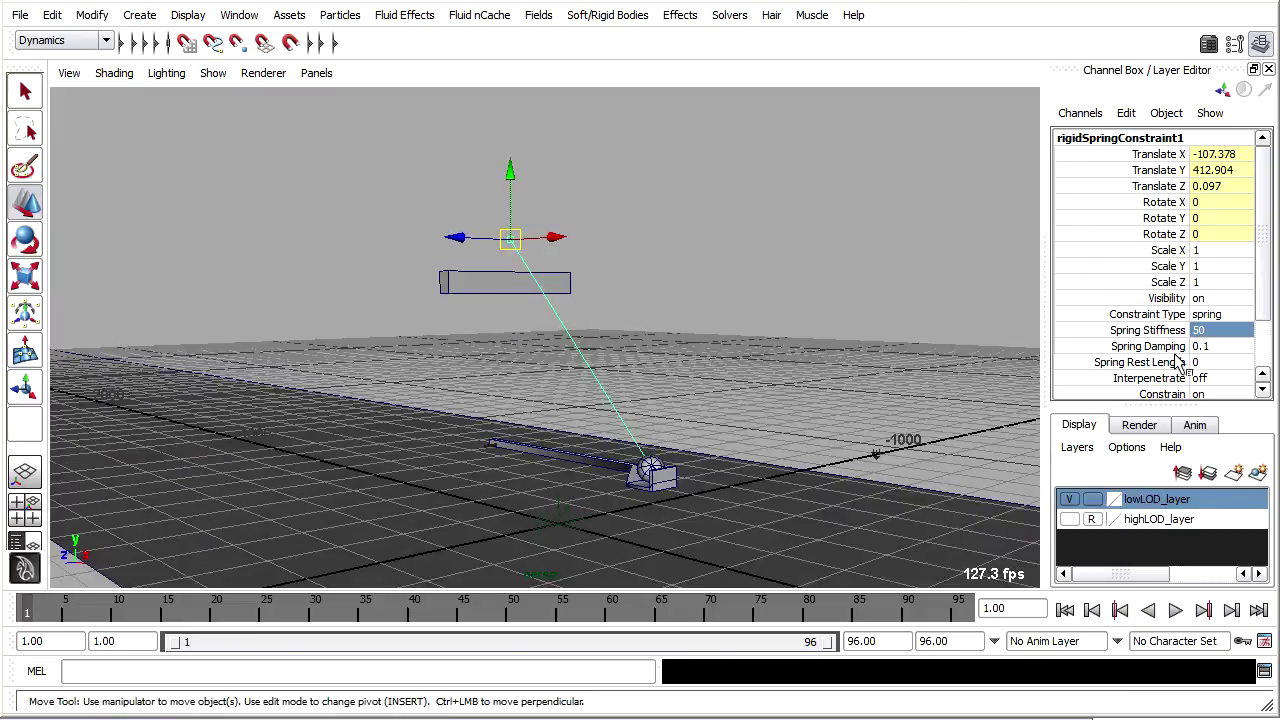
- Set the spring constraint's stiffness to 500 and play the simulation to test the throw
{"action": "left_click", "coordinate": [1220, 330]}
{"action": "type", "text": "5"}
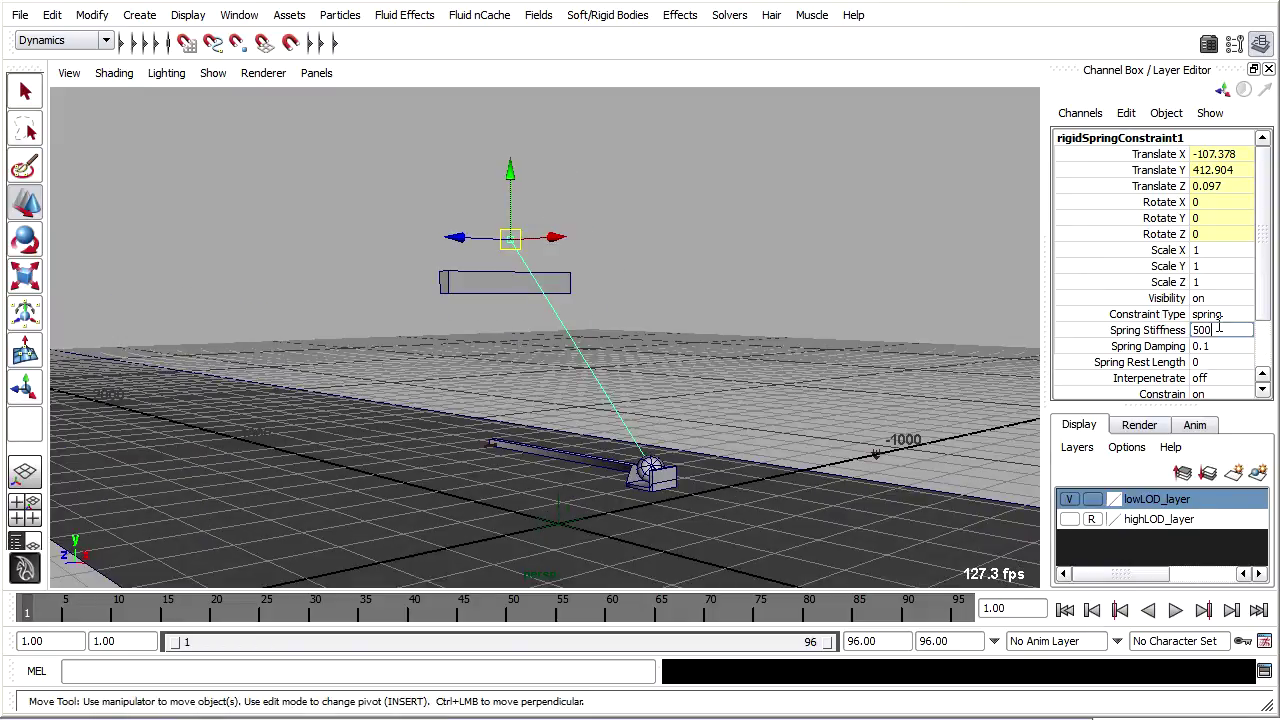
{"action": "type", "text": "00"}
{"action": "key", "text": "Return"}
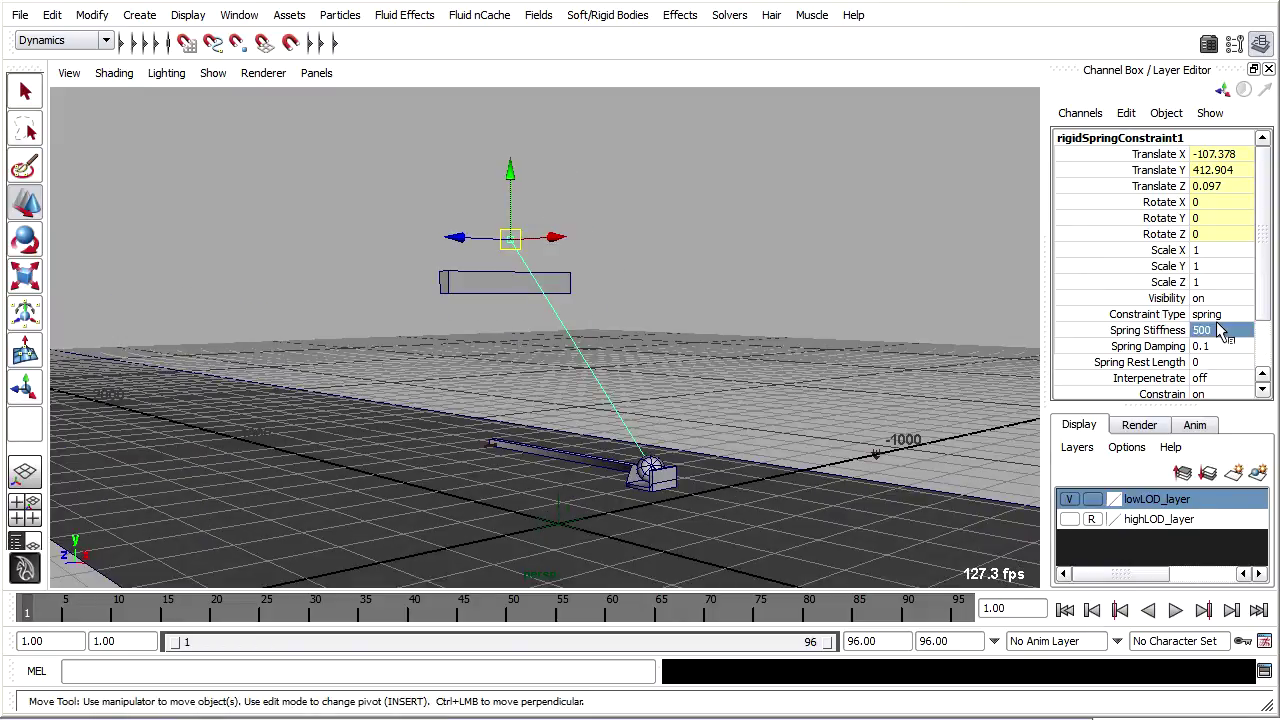
{"action": "left_click", "coordinate": [1175, 611]}
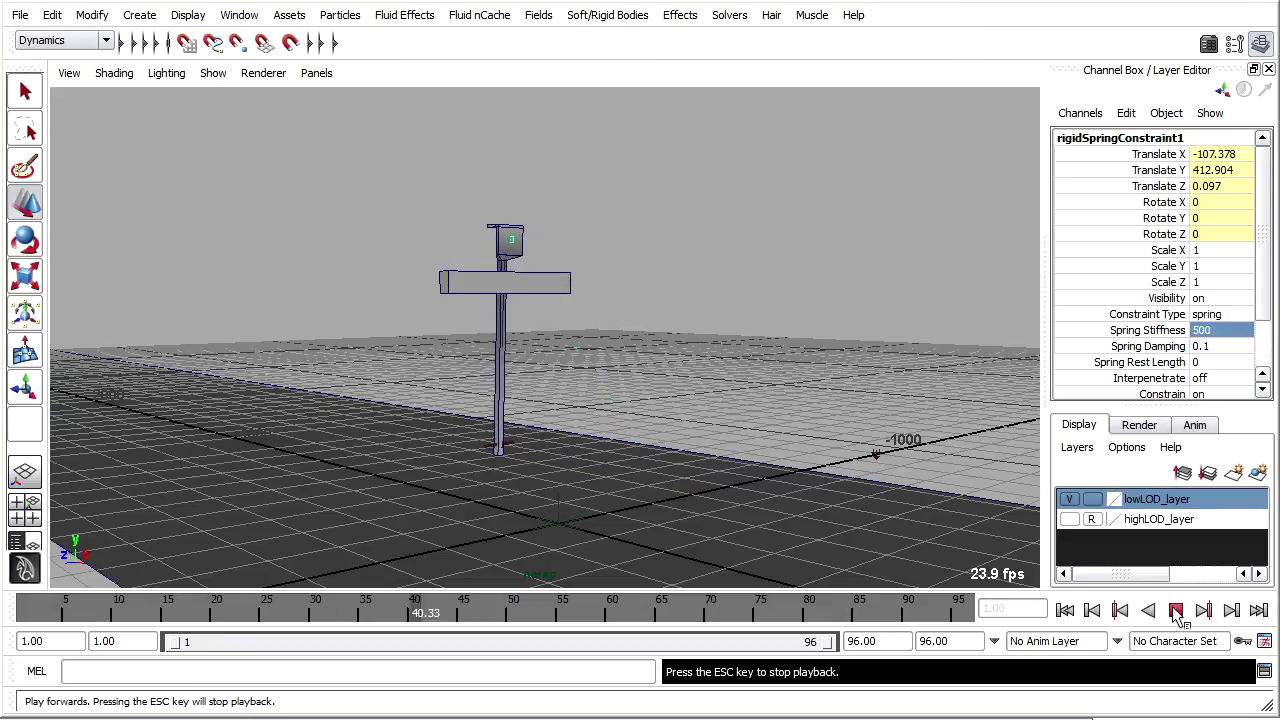
{"action": "left_click", "coordinate": [1175, 611]}
- Replay the launch twice from frame 1 to examine the arm and ball motion, returning to the first frame
{"action": "left_click_drag", "start_coordinate": [932, 508], "coordinate": [880, 500], "text": "alt"}
{"action": "left_click", "coordinate": [1064, 610]}
{"action": "left_click", "coordinate": [1175, 611]}
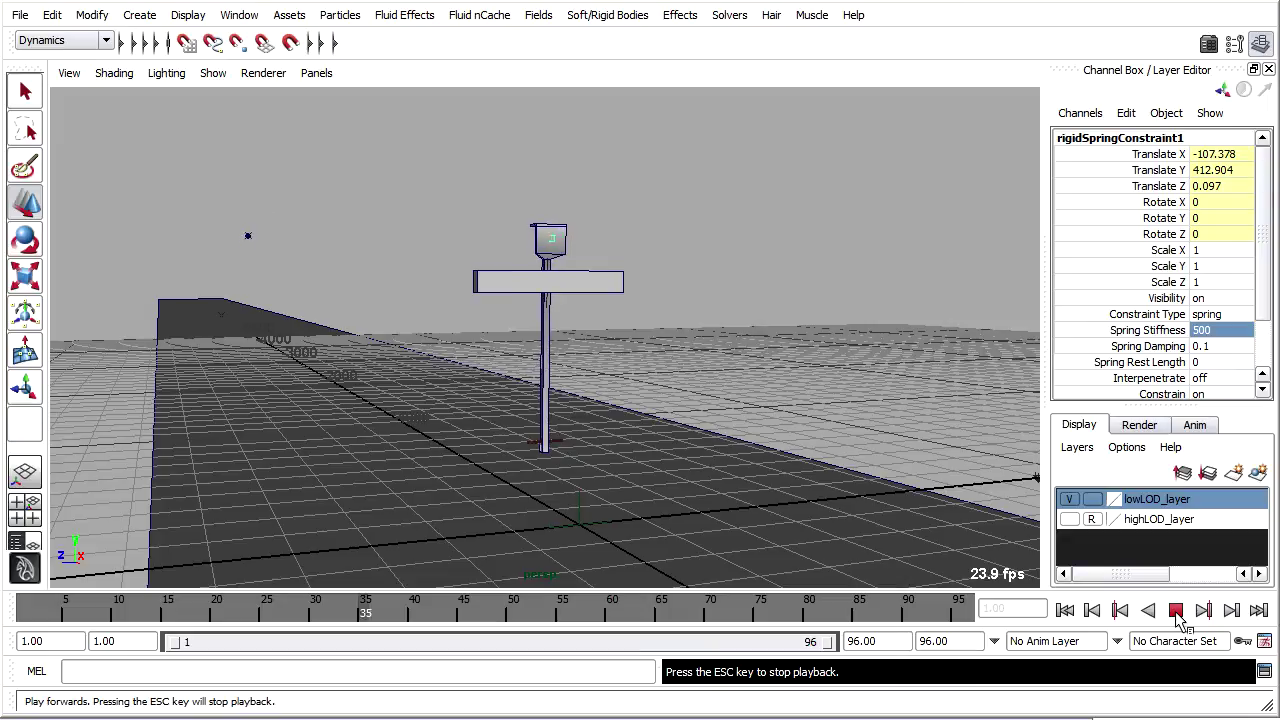
{"action": "left_click", "coordinate": [1175, 611]}
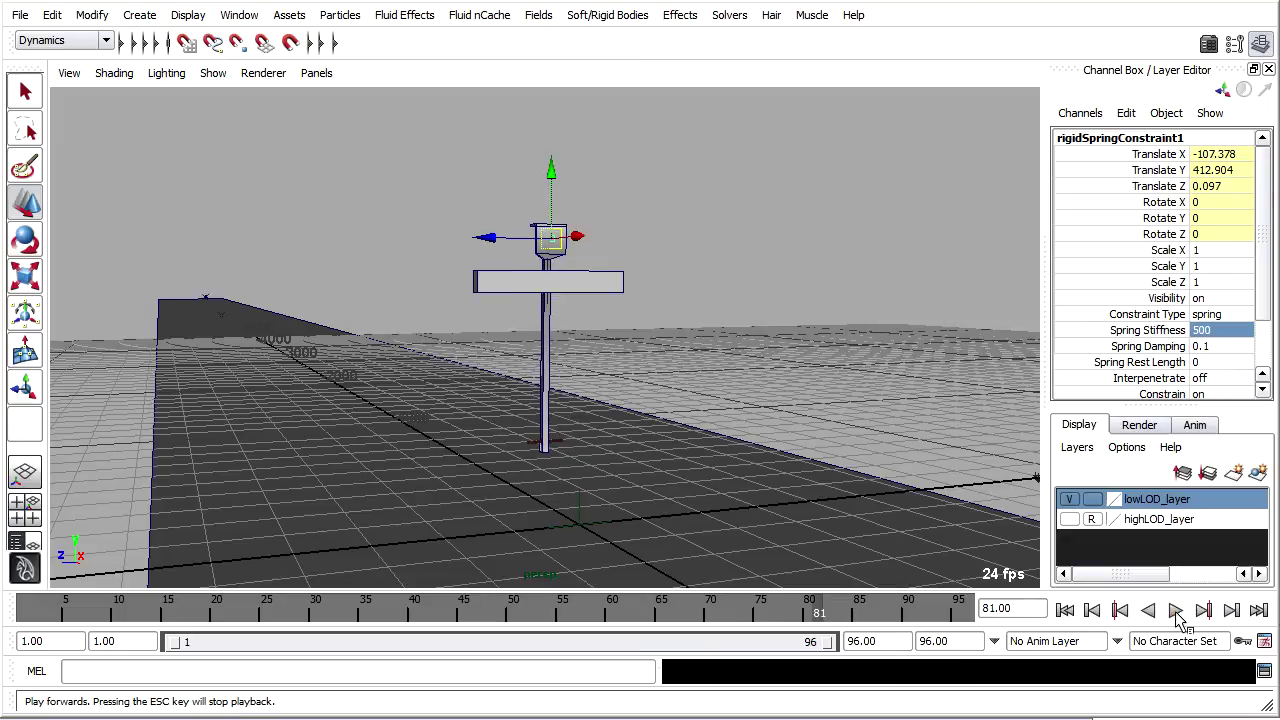
{"action": "left_click", "coordinate": [1066, 610]}
{"action": "left_click_drag", "start_coordinate": [825, 498], "coordinate": [805, 415], "text": "alt"}
{"action": "right_click_drag", "start_coordinate": [805, 415], "coordinate": [795, 376], "text": "alt"}
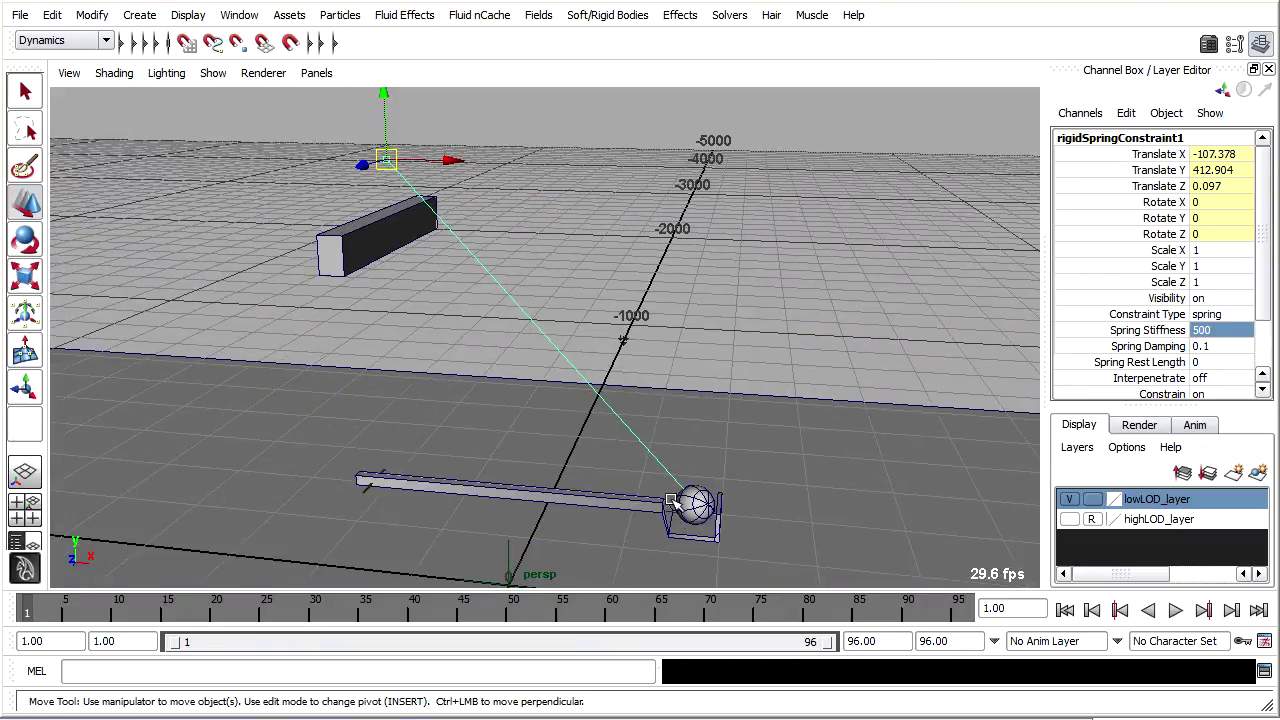
{"action": "left_click", "coordinate": [1176, 610]}
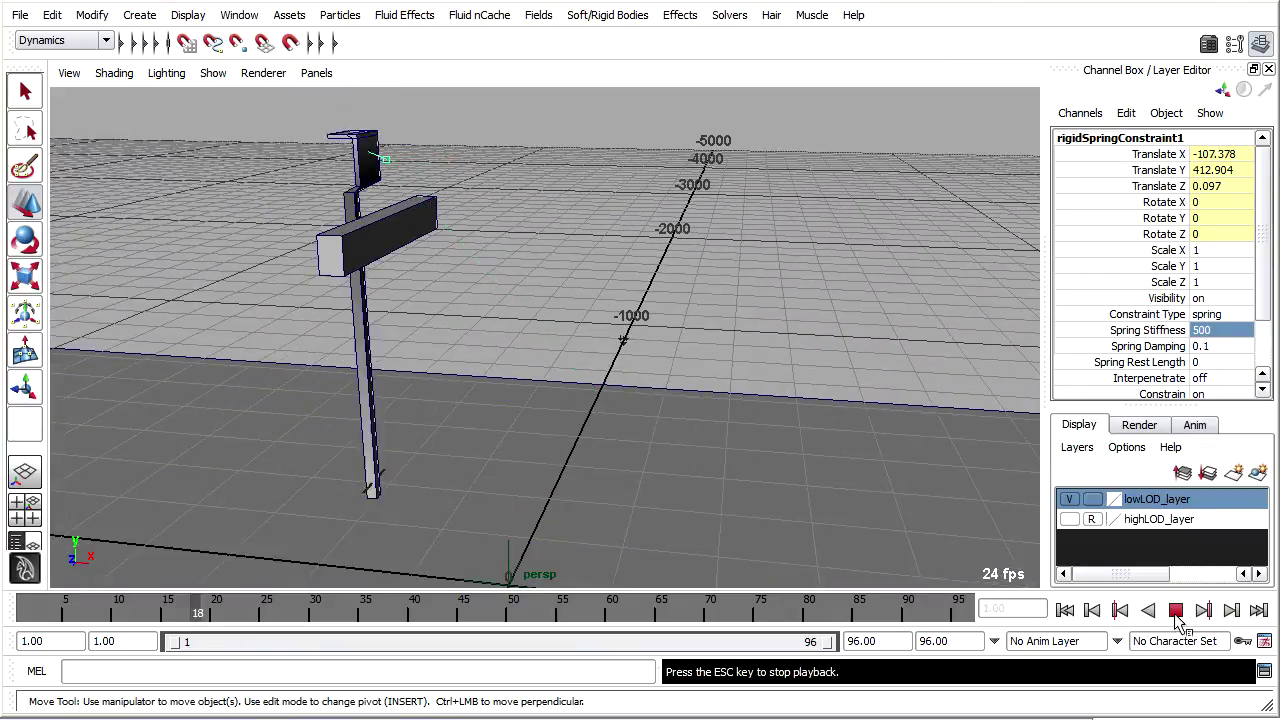
{"action": "left_click", "coordinate": [1176, 610]}
{"action": "left_click", "coordinate": [1065, 610]}
{"action": "left_click_drag", "start_coordinate": [819, 475], "coordinate": [851, 412], "text": "alt"}
- Save the scene under the new name catapult_1 in the project's scenes folder
{"action": "left_click", "coordinate": [20, 16]}
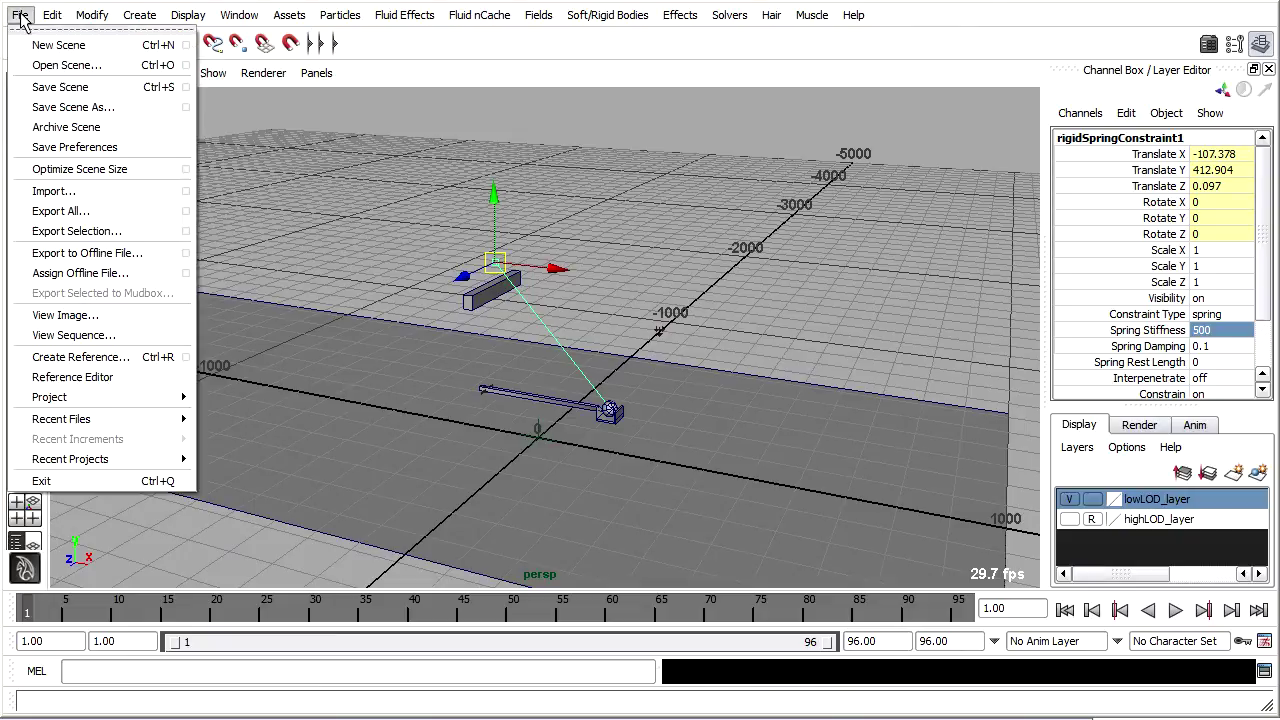
{"action": "left_click", "coordinate": [68, 107]}
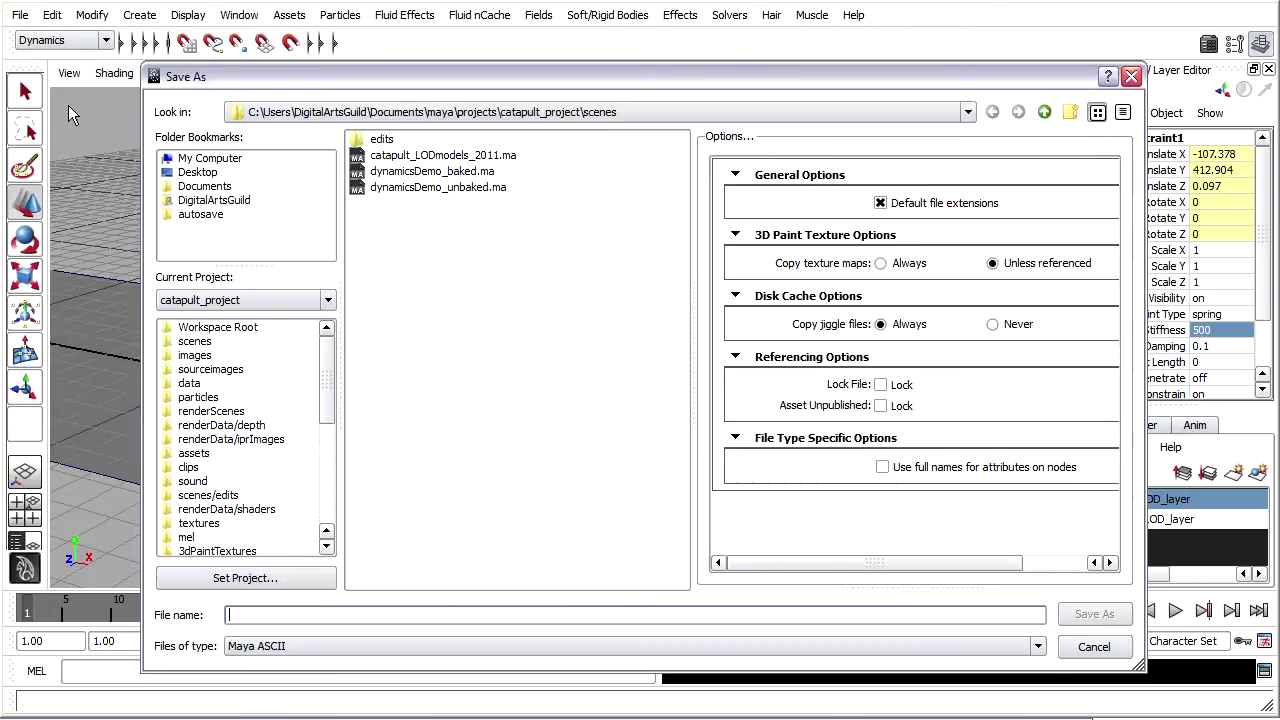
{"action": "left_click", "coordinate": [273, 615]}
{"action": "type", "text": "catapult"}
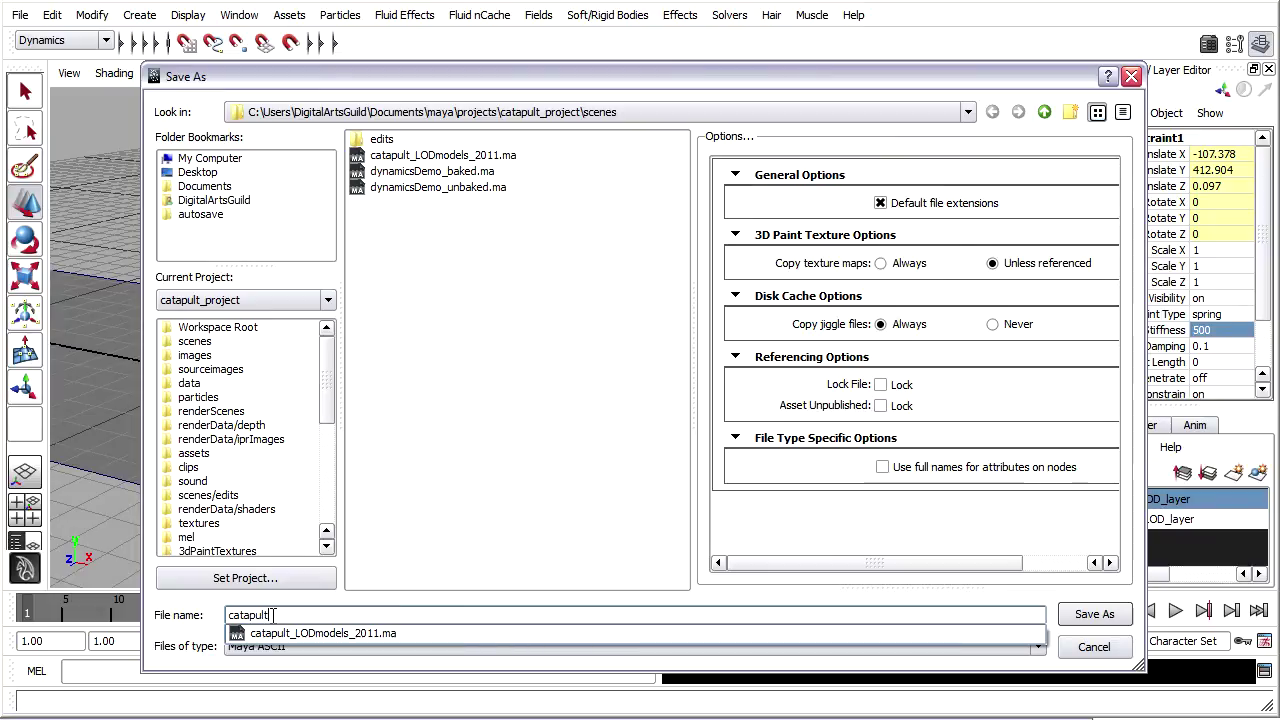
{"action": "type", "text": "_1"}
{"action": "key", "text": "Return"}
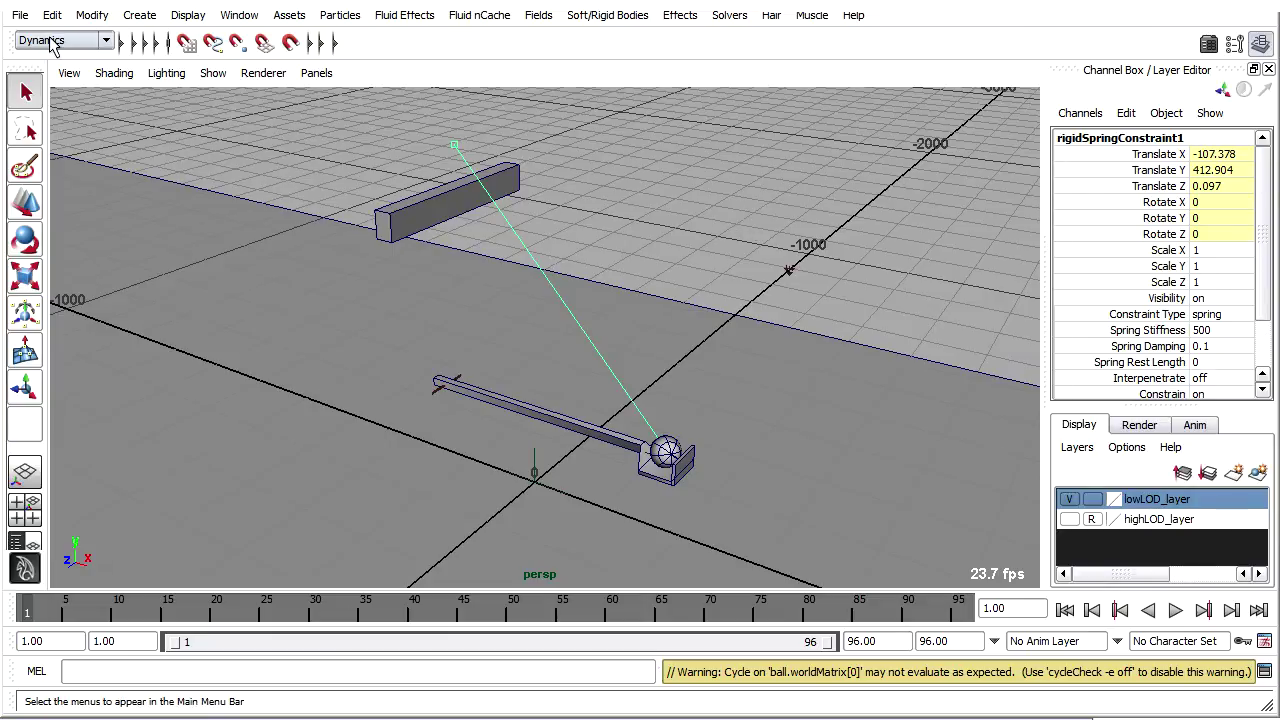
- Open the oversampling and cache settings and review the Over Samples value
{"action": "left_click", "coordinate": [729, 15]}
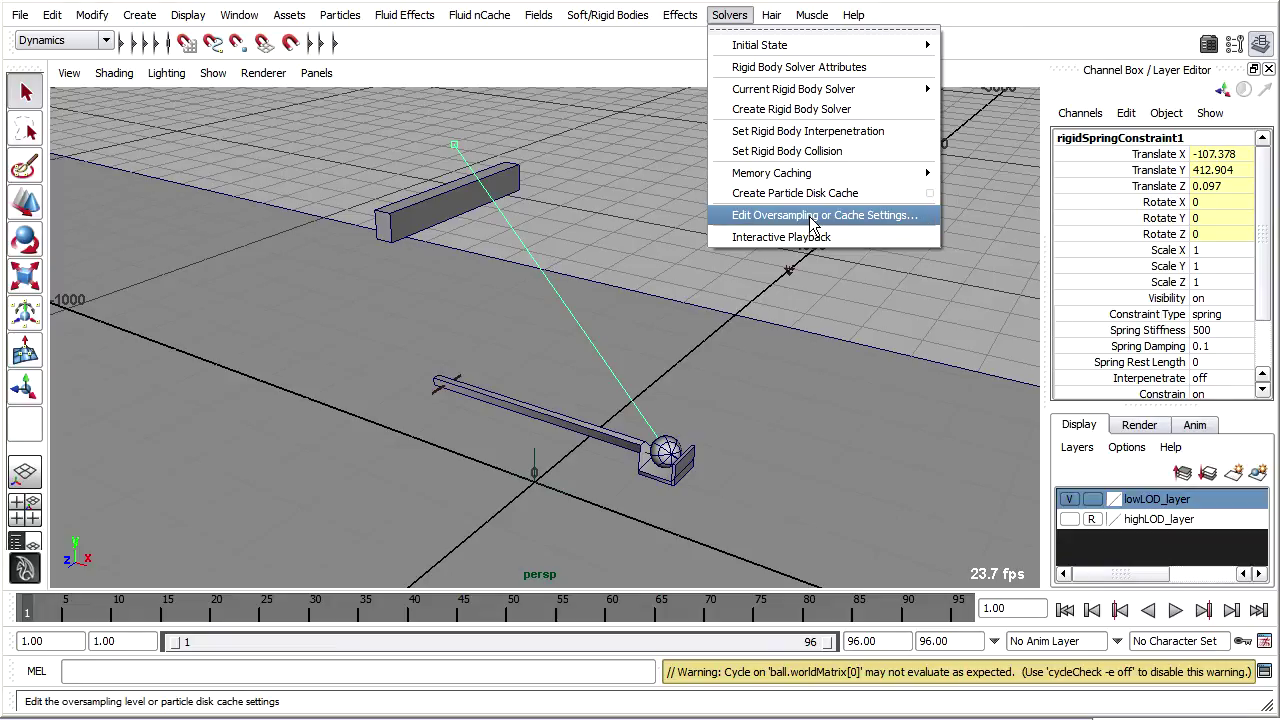
{"action": "left_click", "coordinate": [866, 222]}
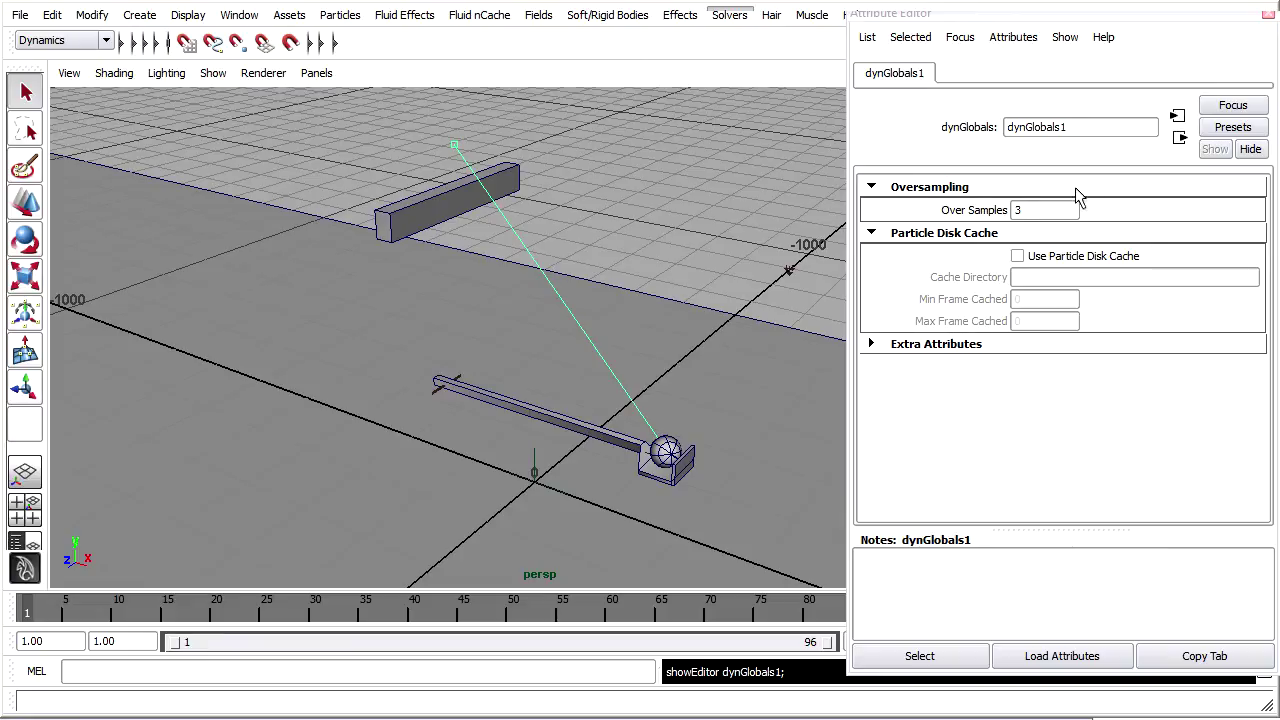
{"action": "left_click", "coordinate": [1040, 210]}
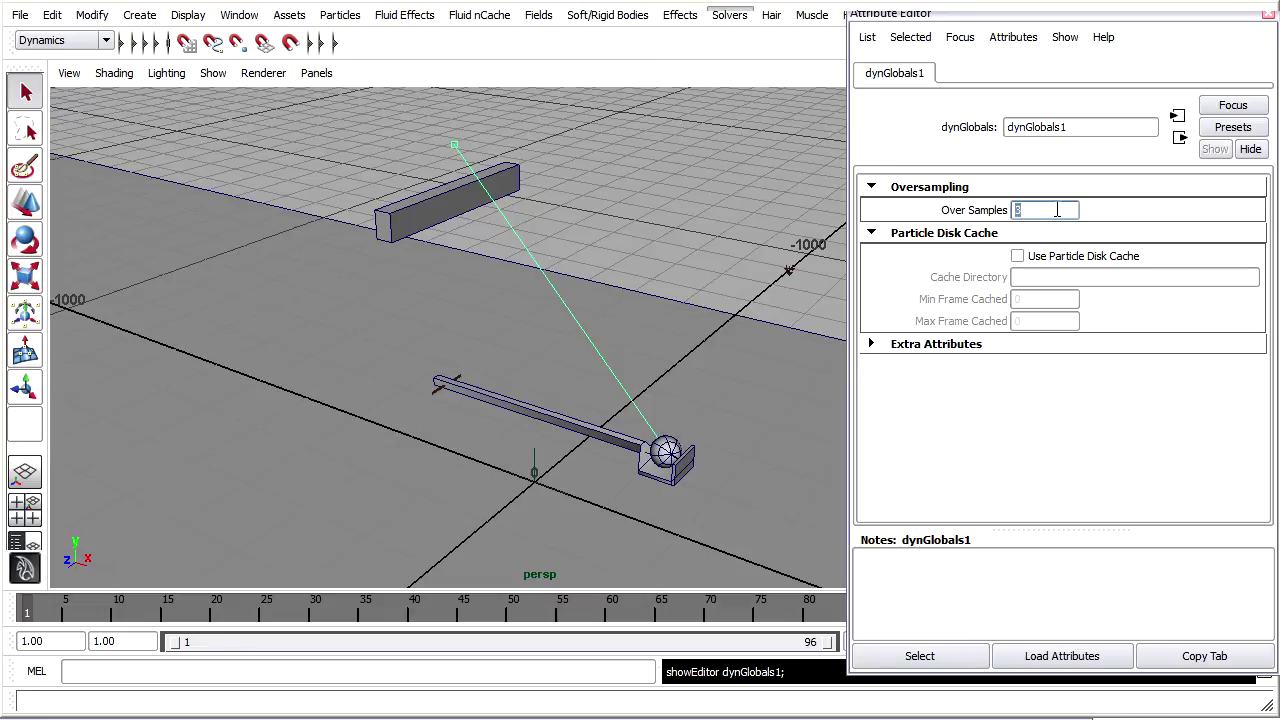
{"action": "type", "text": "3"}
{"action": "key", "text": "BackSpace"}
- Set the rigid body solver's Step Size to 0.010 and play the simulation to test it, returning to frame 1
{"action": "left_click", "coordinate": [731, 18]}
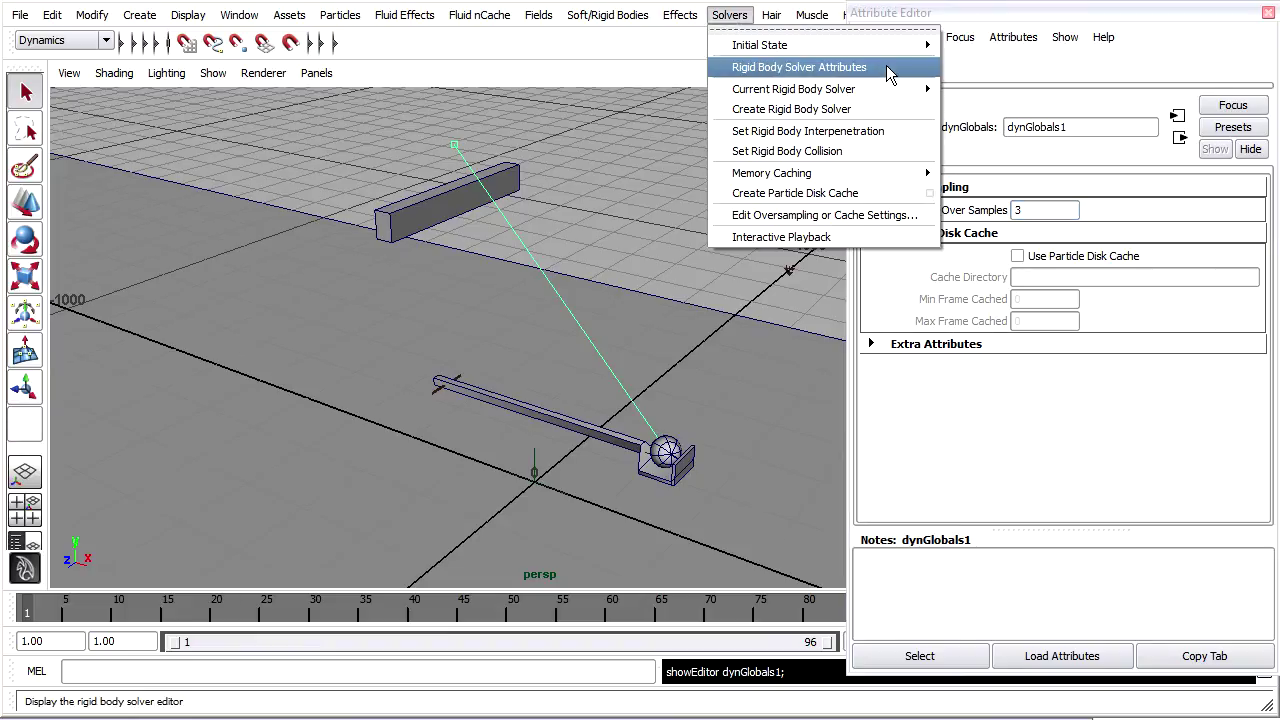
{"action": "left_click", "coordinate": [889, 67]}
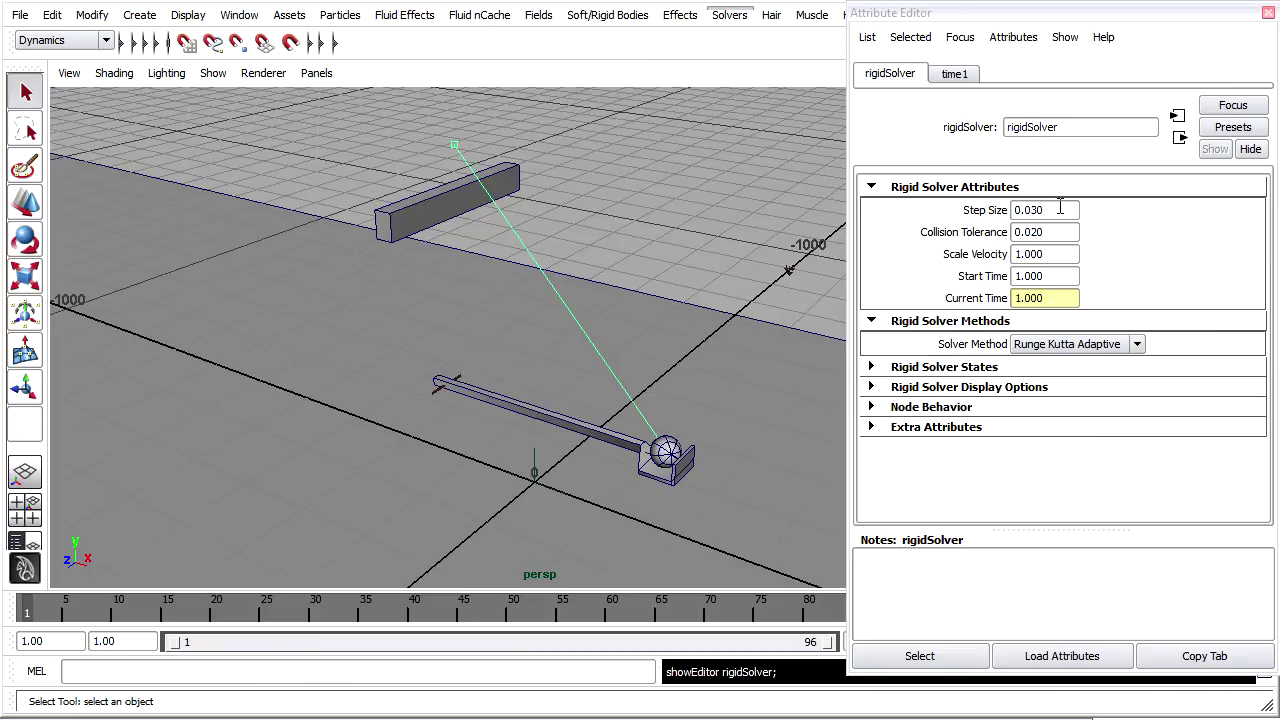
{"action": "left_click", "coordinate": [1030, 210]}
{"action": "left_click_drag", "start_coordinate": [1030, 210], "coordinate": [1058, 210]}
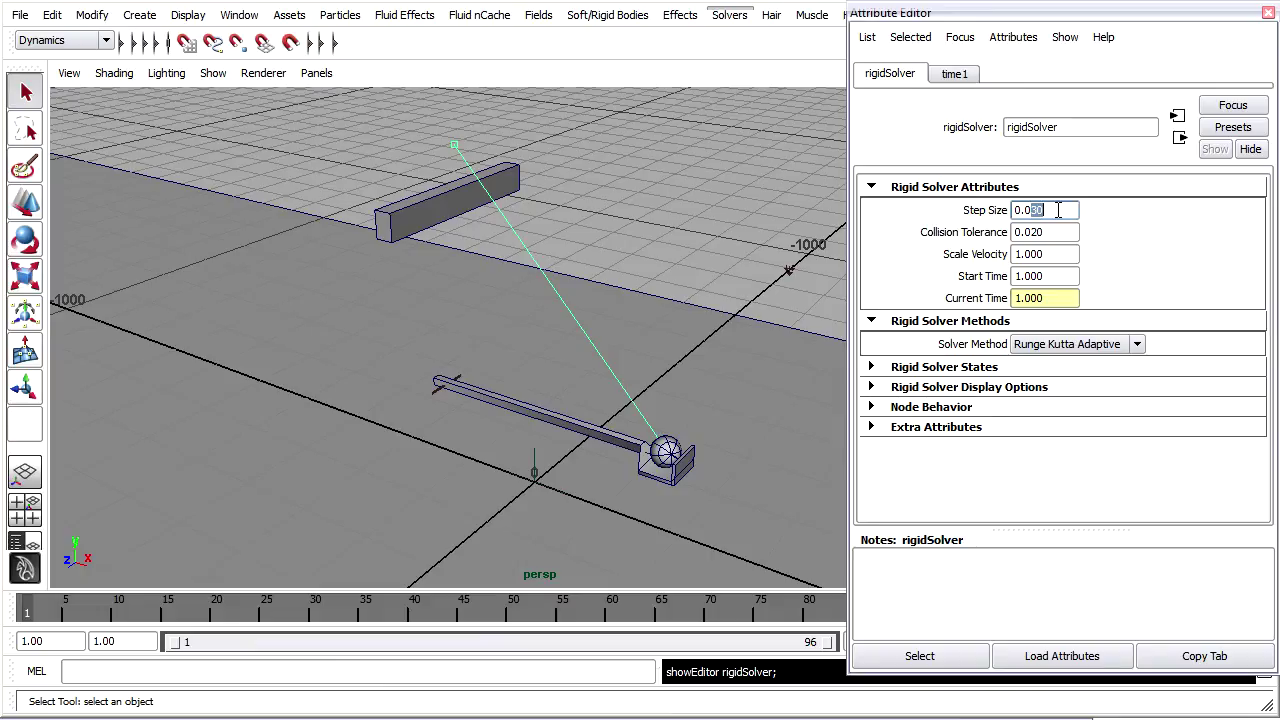
{"action": "type", "text": "1"}
{"action": "left_click", "coordinate": [1268, 12]}
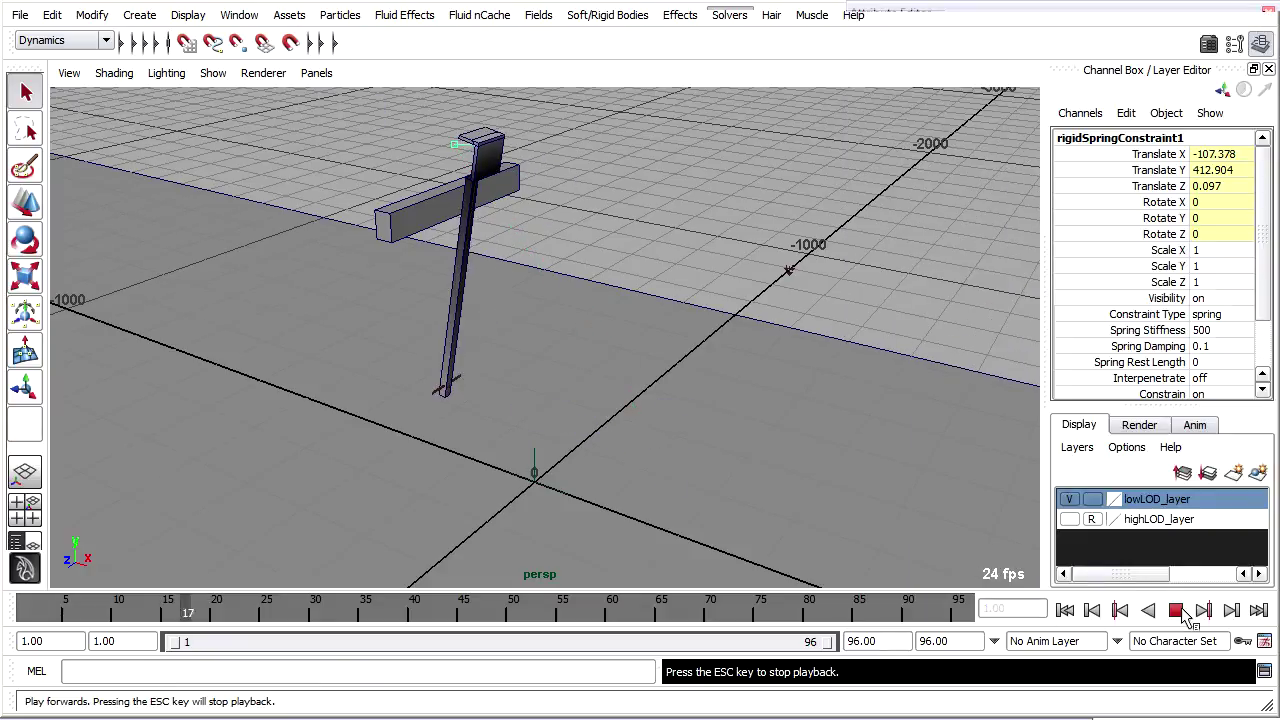
{"action": "left_click", "coordinate": [1177, 611]}
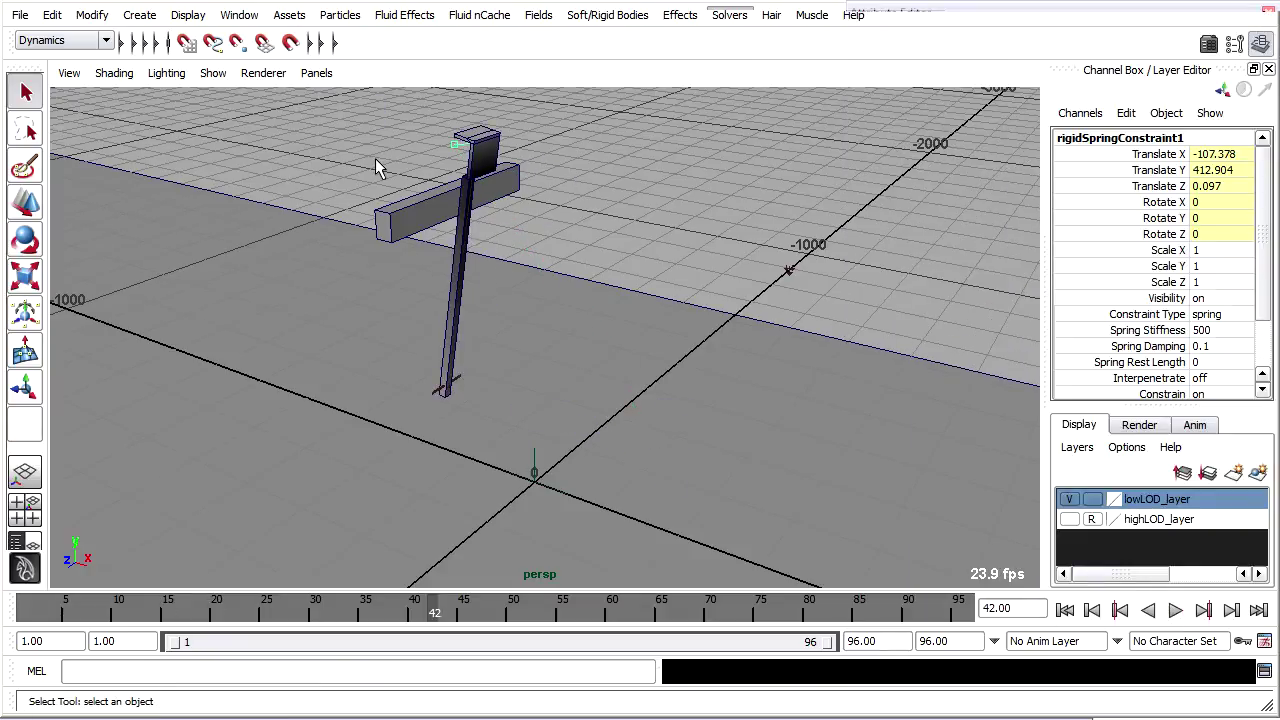
{"action": "left_click", "coordinate": [1064, 610]}
- Reopen the rigid body solver attributes
{"action": "left_click", "coordinate": [729, 15]}
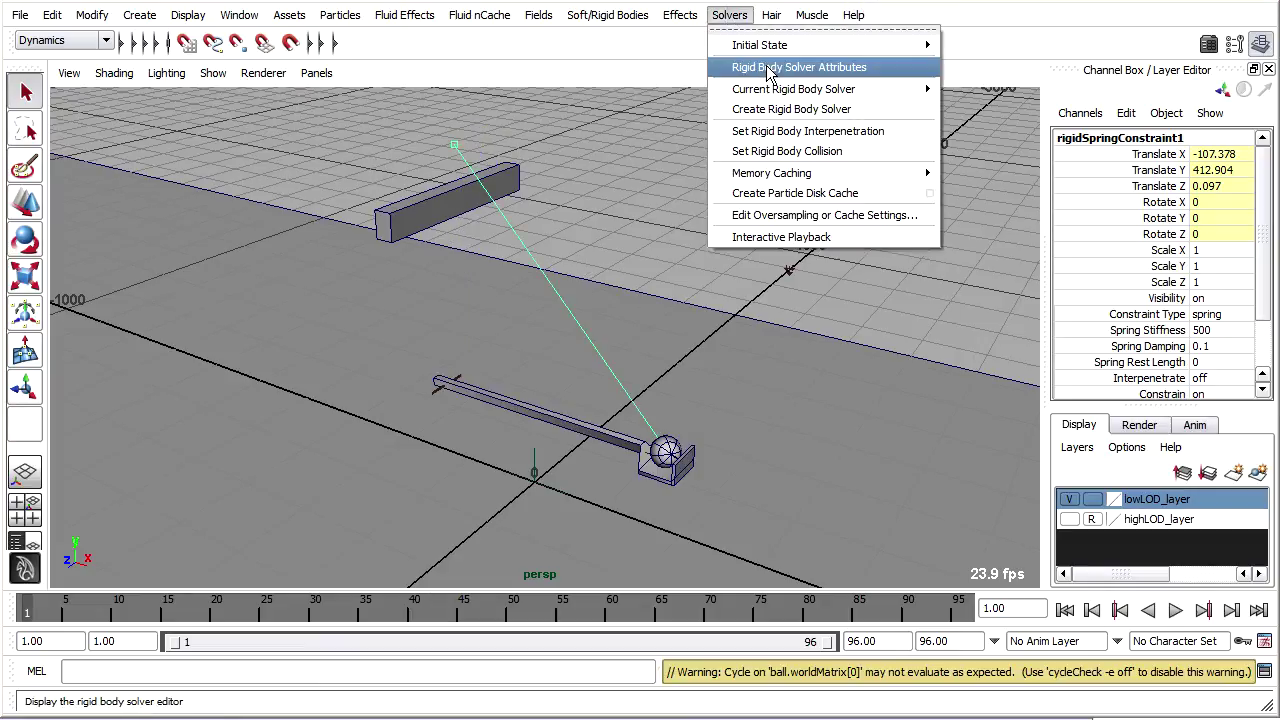
{"action": "left_click", "coordinate": [892, 70]}
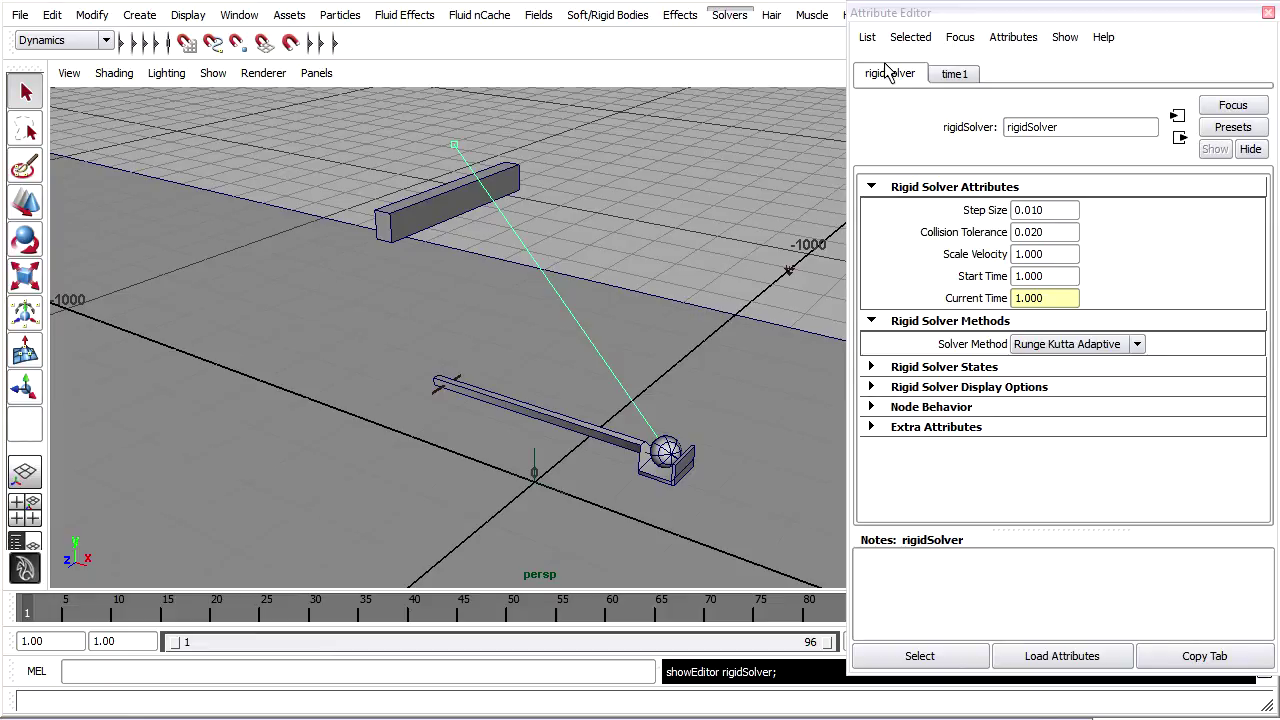